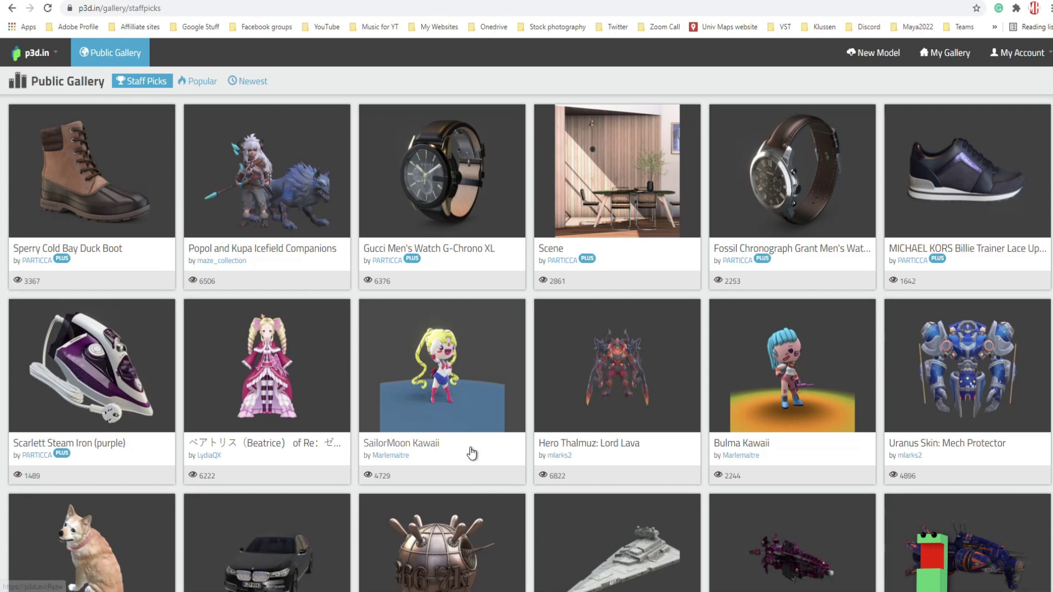
pyautogui.scroll(-5, 451, 430)
pyautogui.scroll(5, 451, 429)
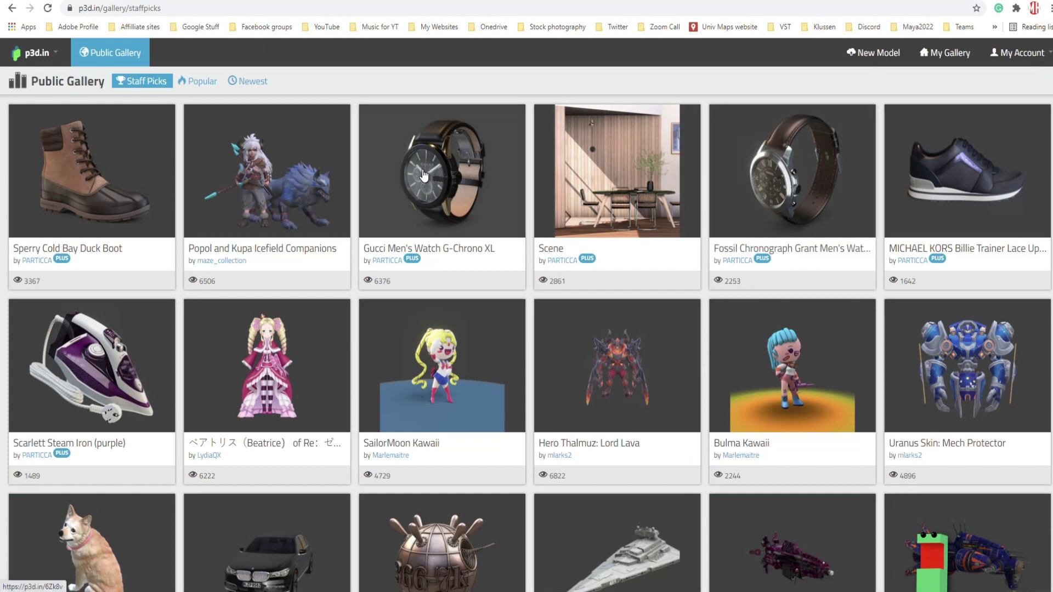
pyautogui.click(458, 182)
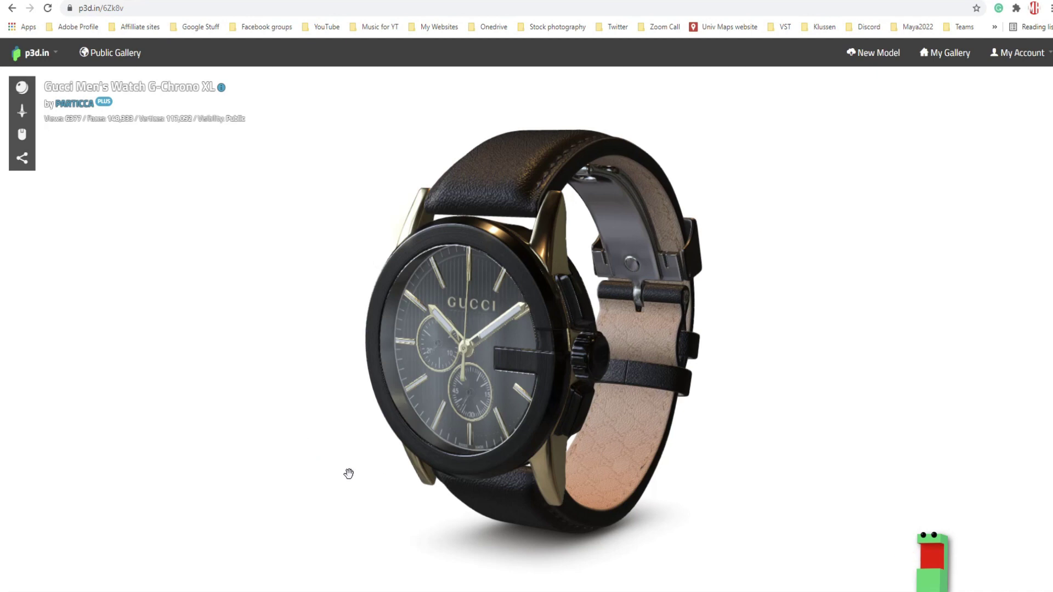
pyautogui.moveTo(348, 472); pyautogui.dragTo(724, 438)
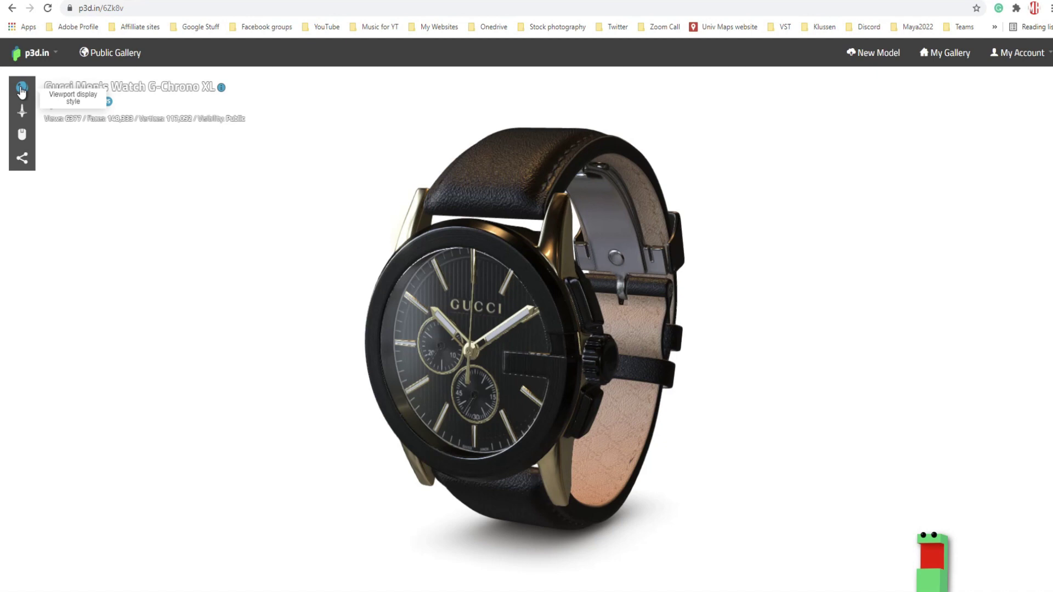
# Try the watch's display styles: shaded wireframe, shadeless, clean render with wireframe, and X-ray
pyautogui.click(21, 88)
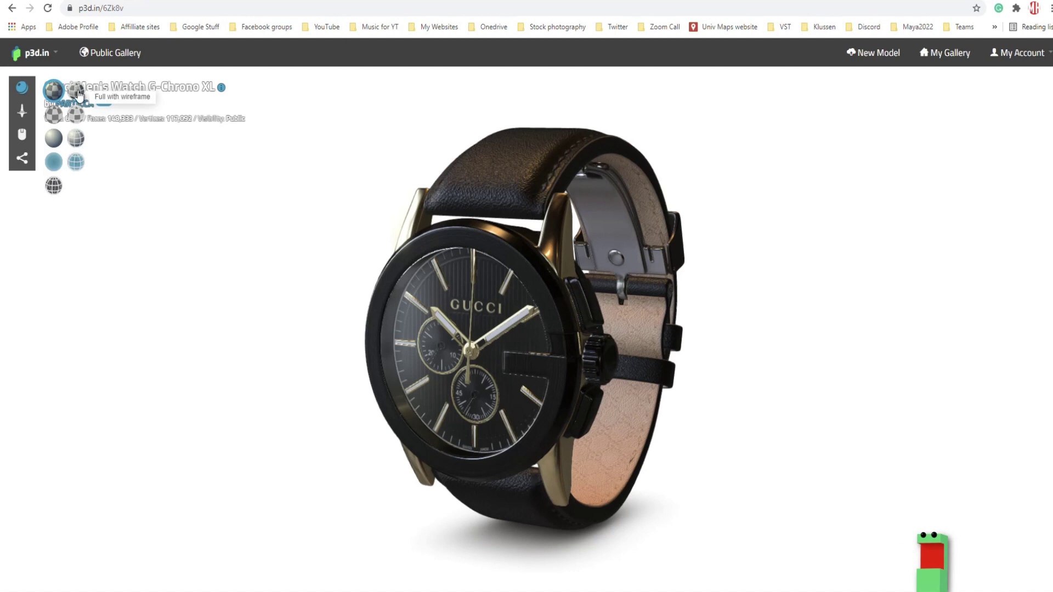
pyautogui.click(77, 91)
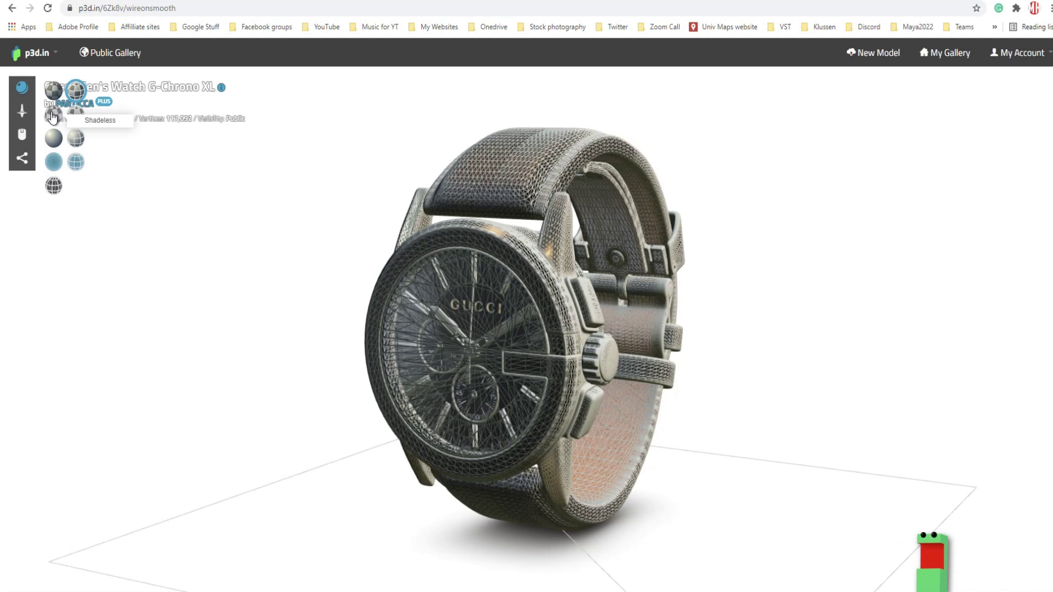
pyautogui.click(53, 116)
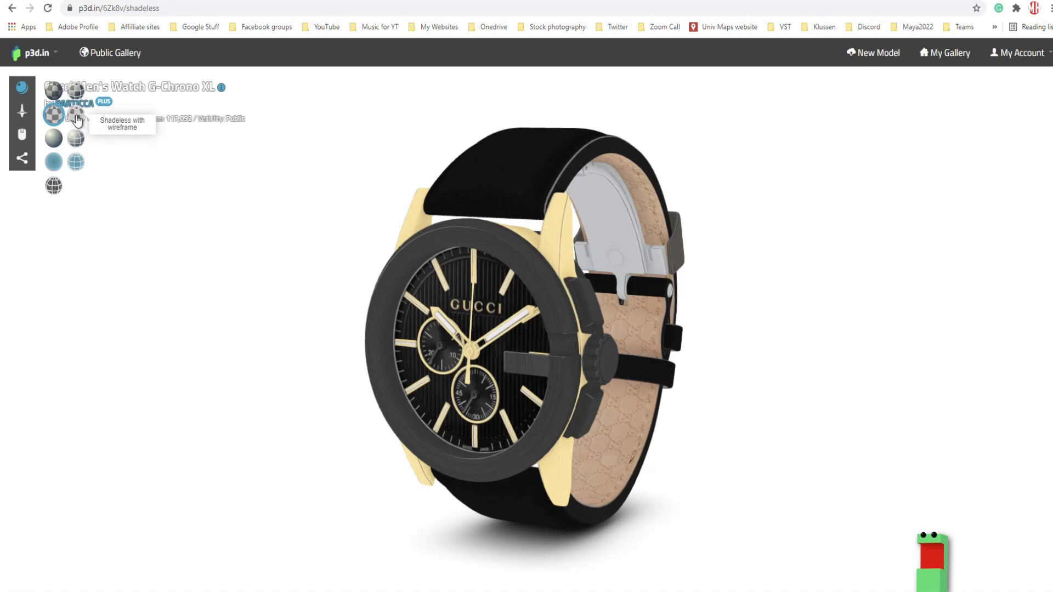
pyautogui.click(76, 116)
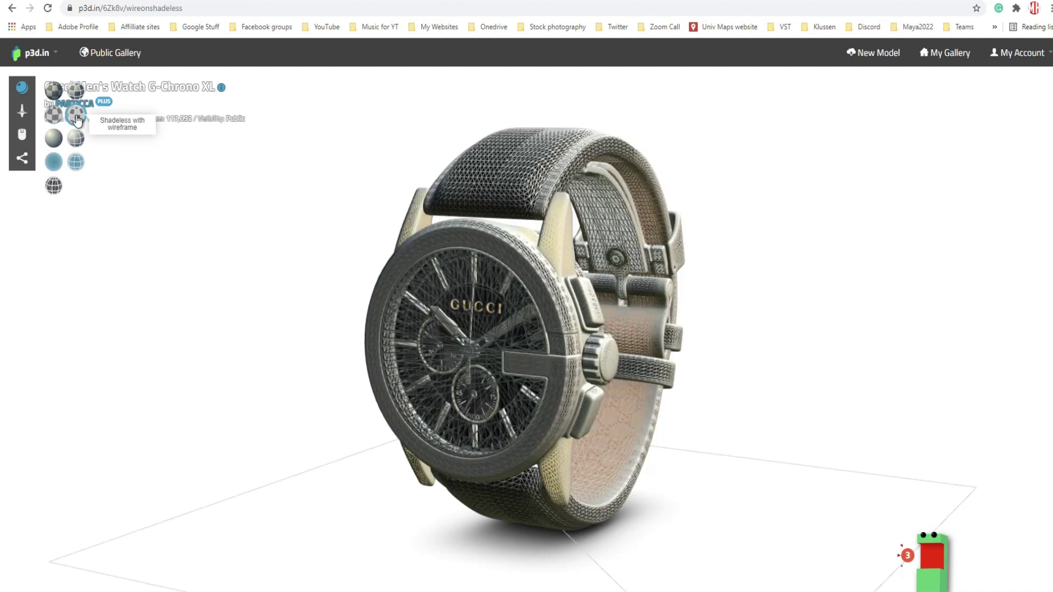
pyautogui.click(53, 139)
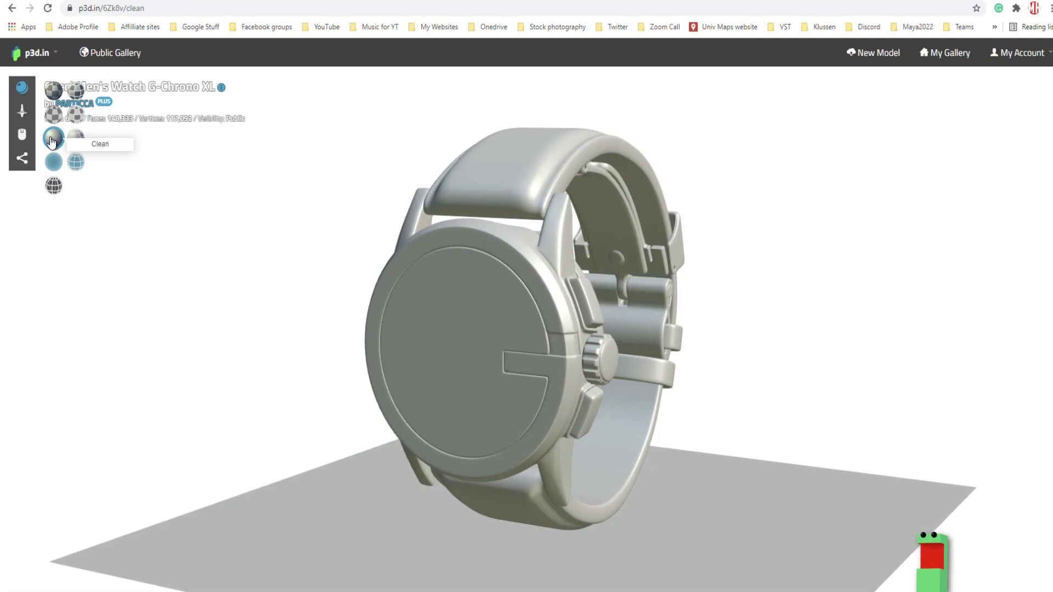
pyautogui.click(76, 138)
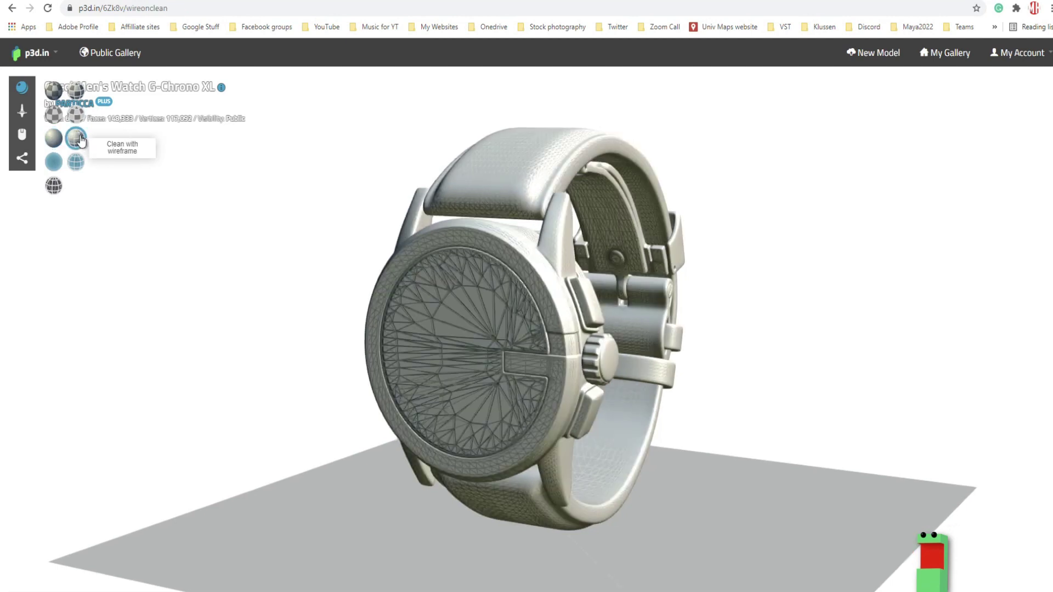
pyautogui.click(54, 163)
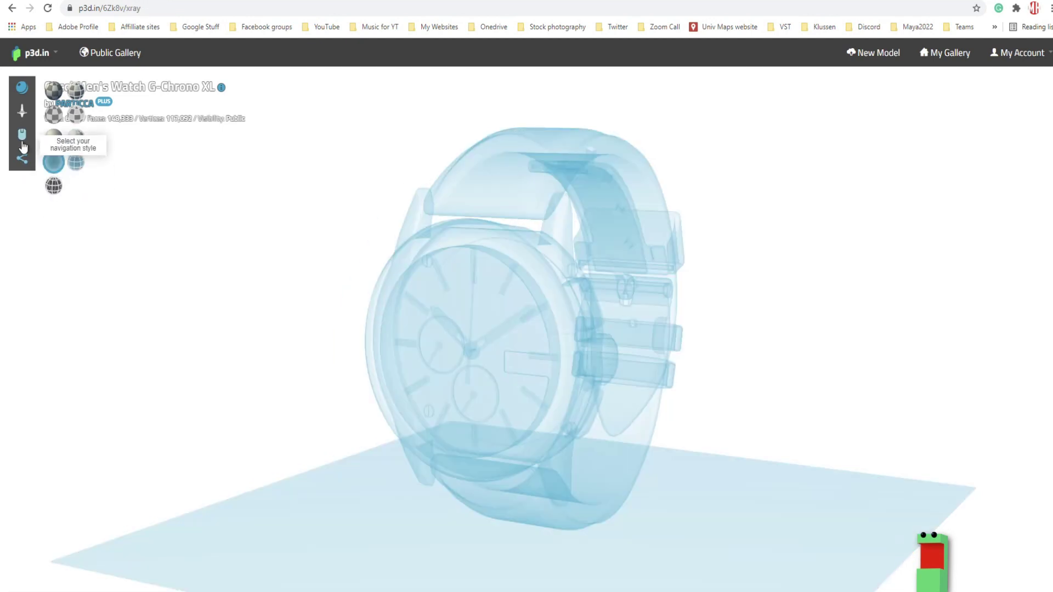
# Turn on Spin model, then show the watch as X-ray with wireframe and finally Wireframe only
pyautogui.click(22, 114)
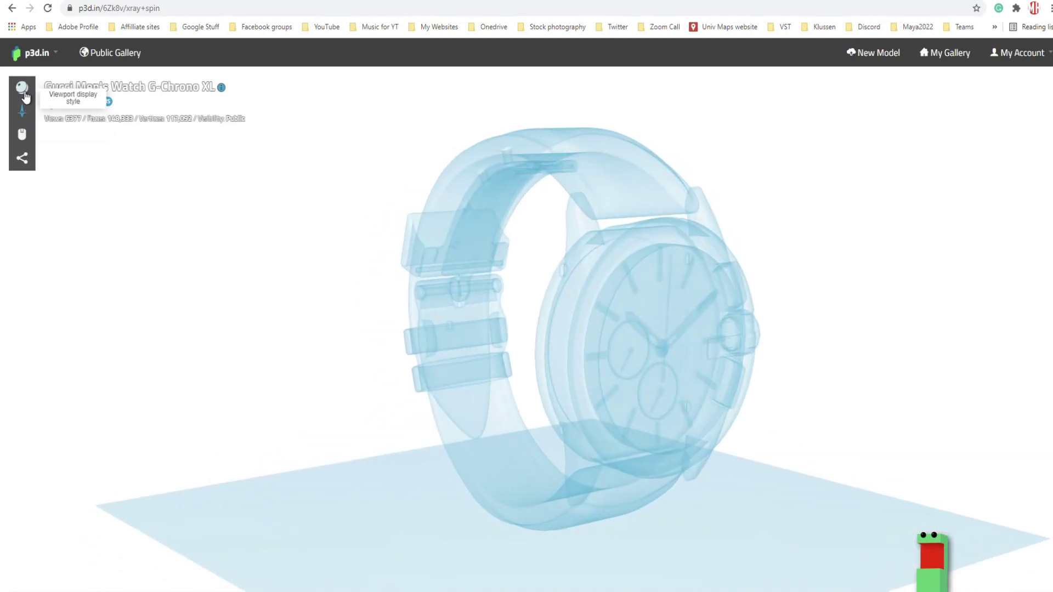
pyautogui.click(24, 95)
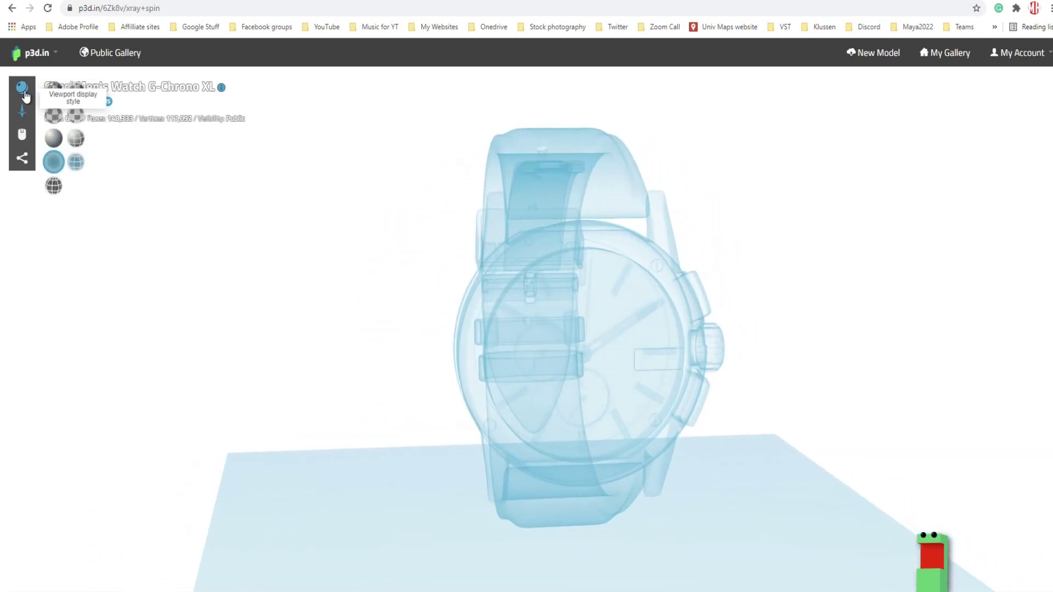
pyautogui.click(78, 166)
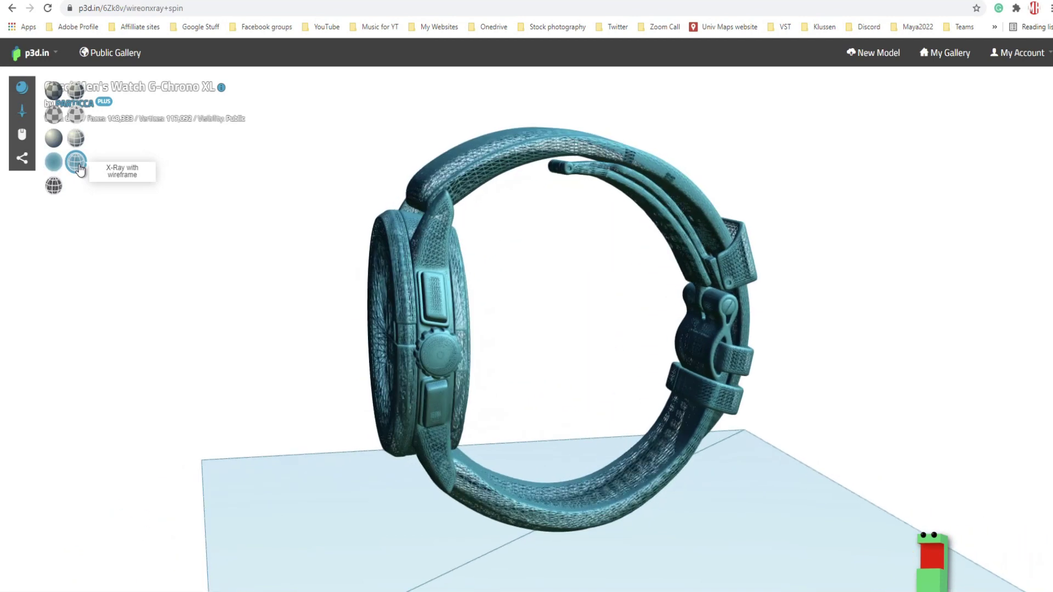
pyautogui.click(54, 186)
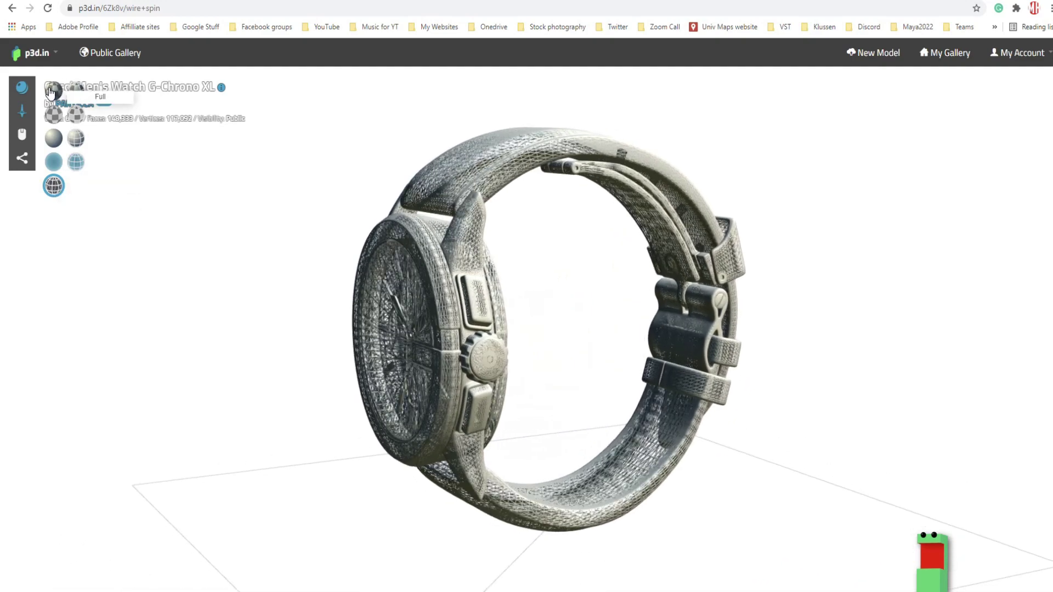
# Return the watch to the Full textured display and bring up the Navigation style settings
pyautogui.click(51, 90)
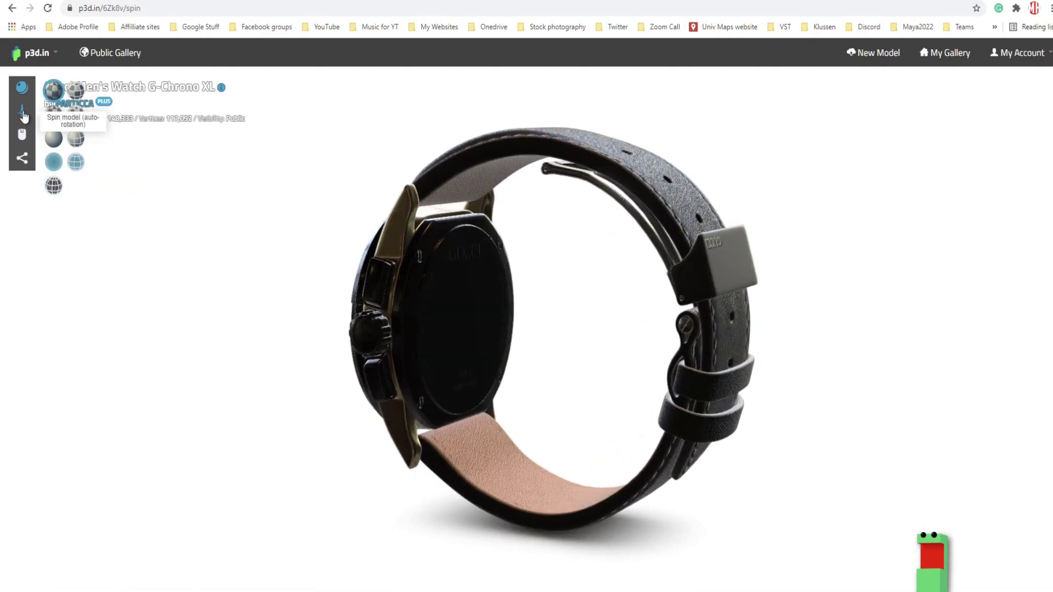
pyautogui.click(22, 116)
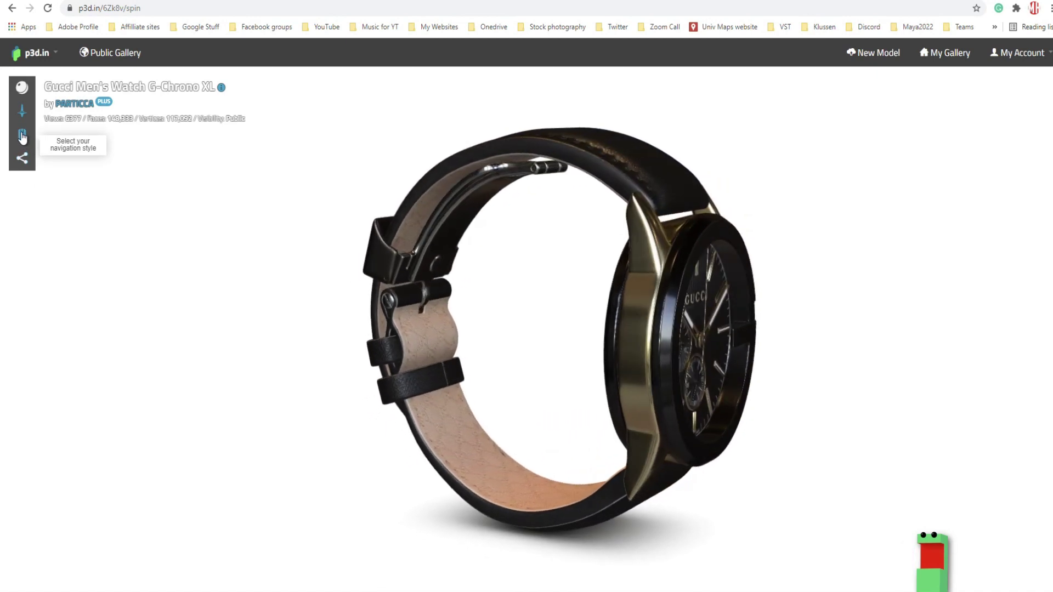
pyautogui.click(22, 135)
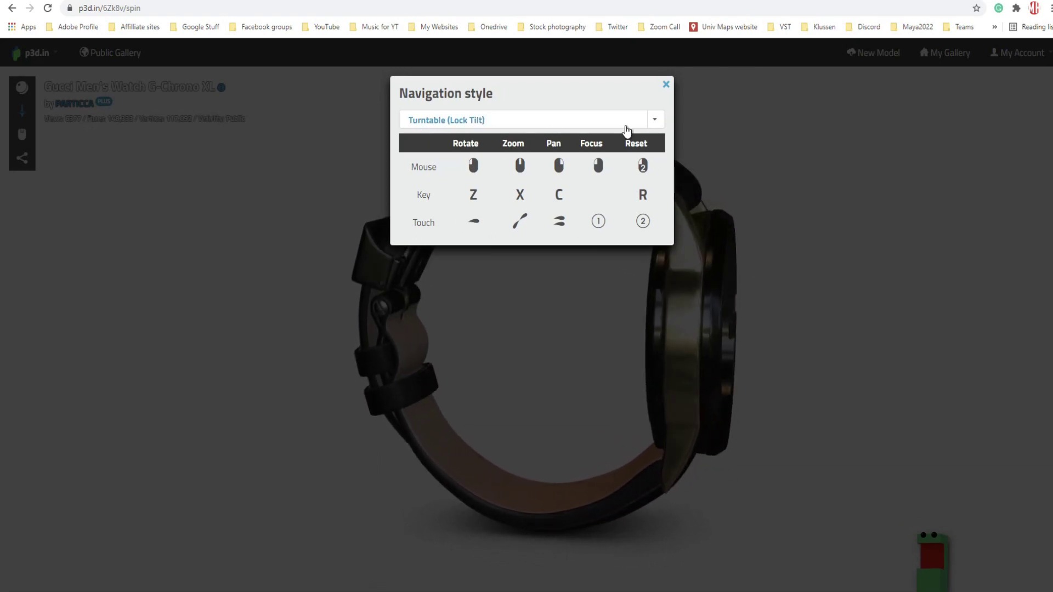
# Look through the navigation style options, keep Turntable (Lock Tilt), and close the dialog
pyautogui.click(652, 124)
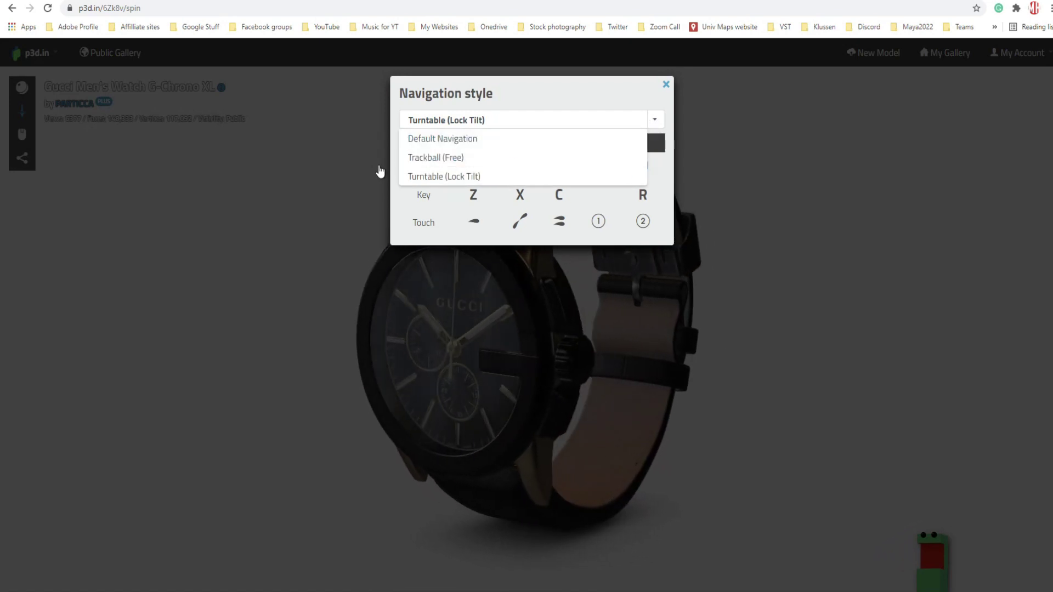
pyautogui.click(665, 86)
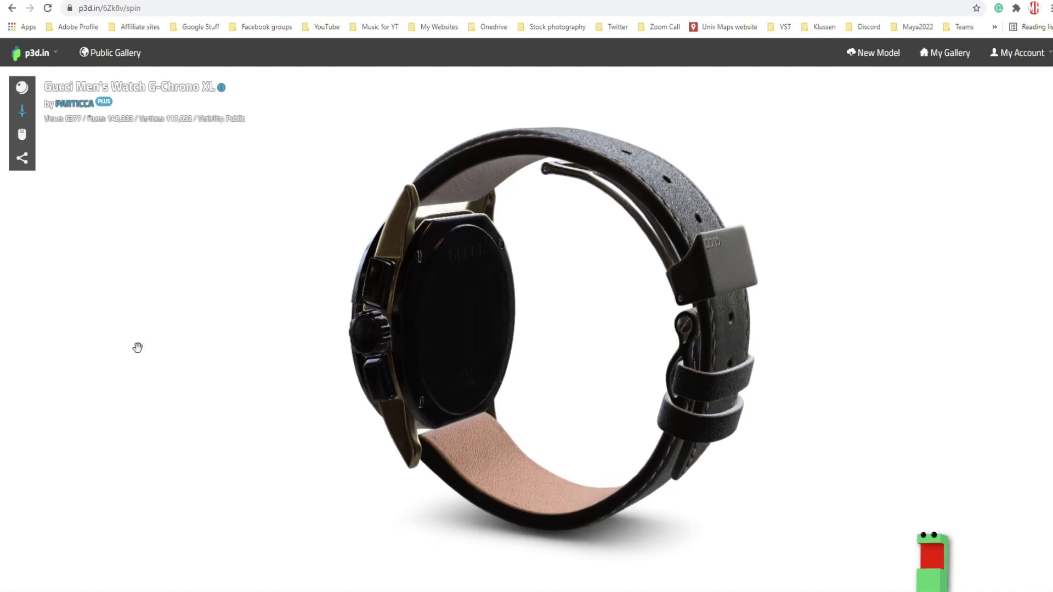
# Load the watch in the embed-only viewer by inserting e/ after p3d.in/ in the address
pyautogui.click(106, 10)
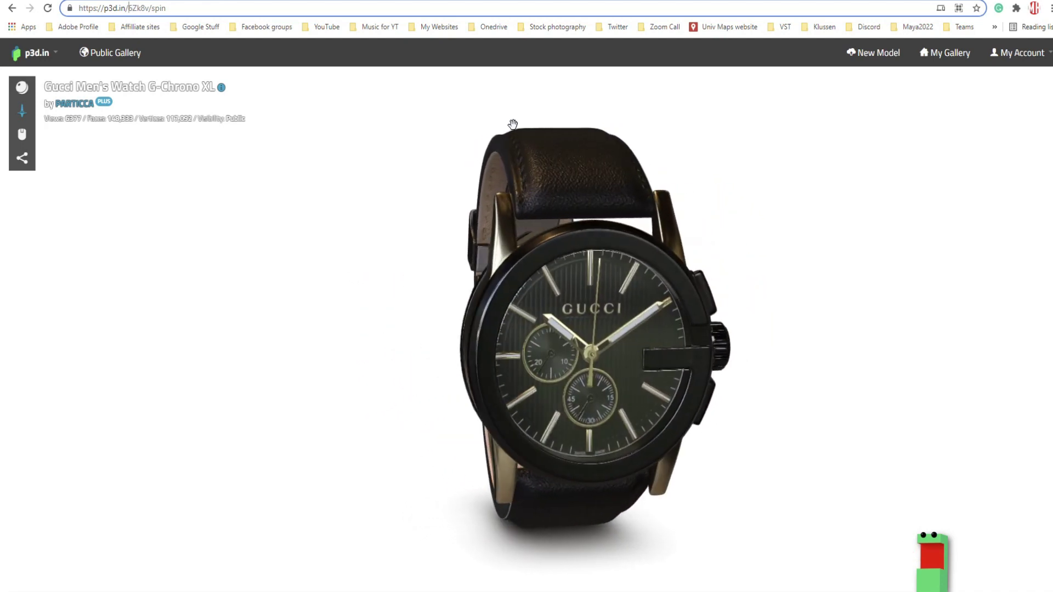
pyautogui.write('e/')
pyautogui.press('Return')
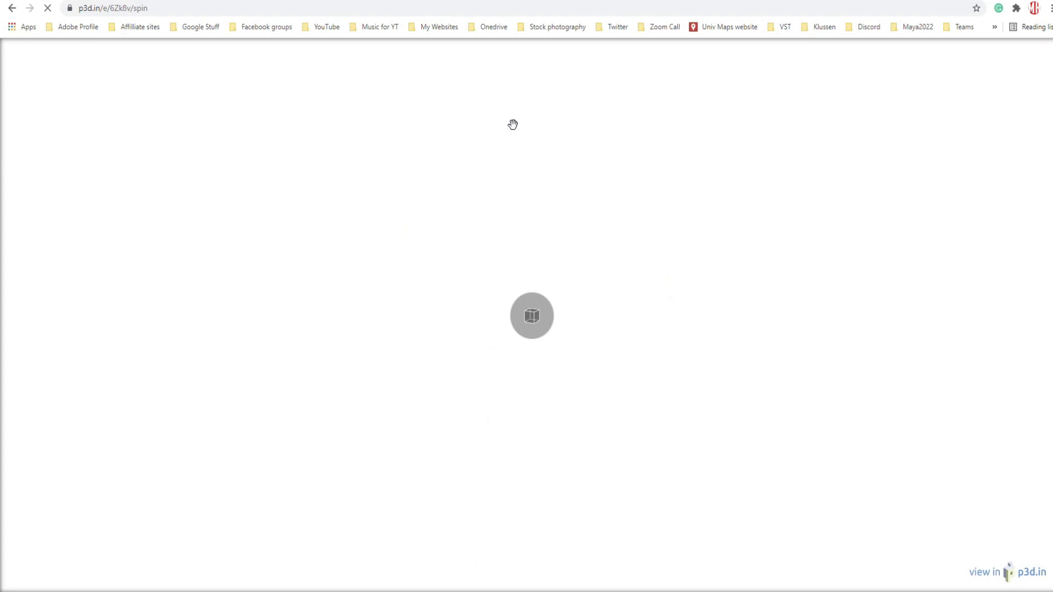
pyautogui.click(530, 318)
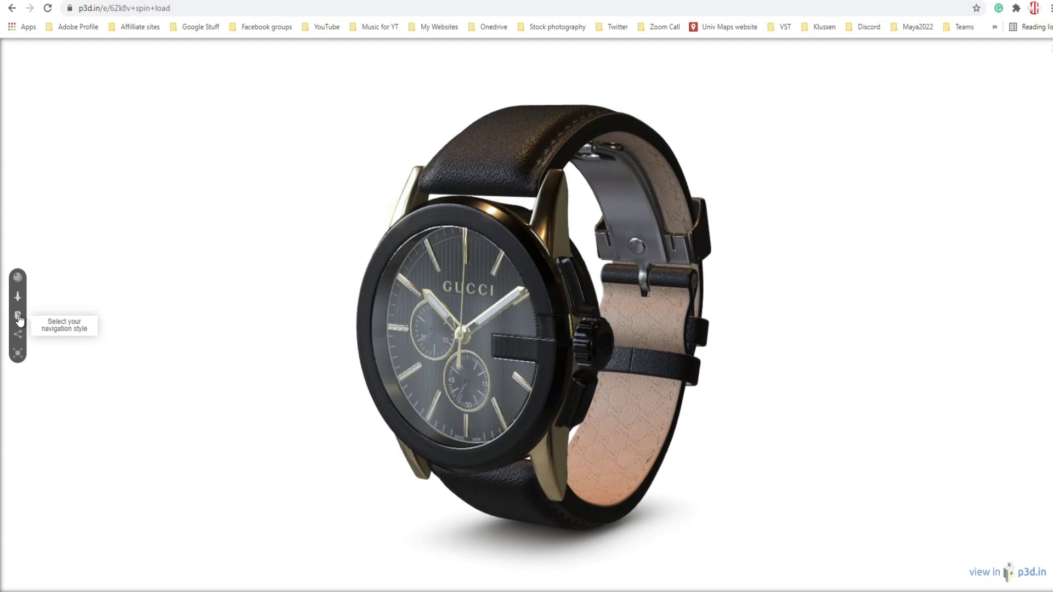
pyautogui.click(17, 280)
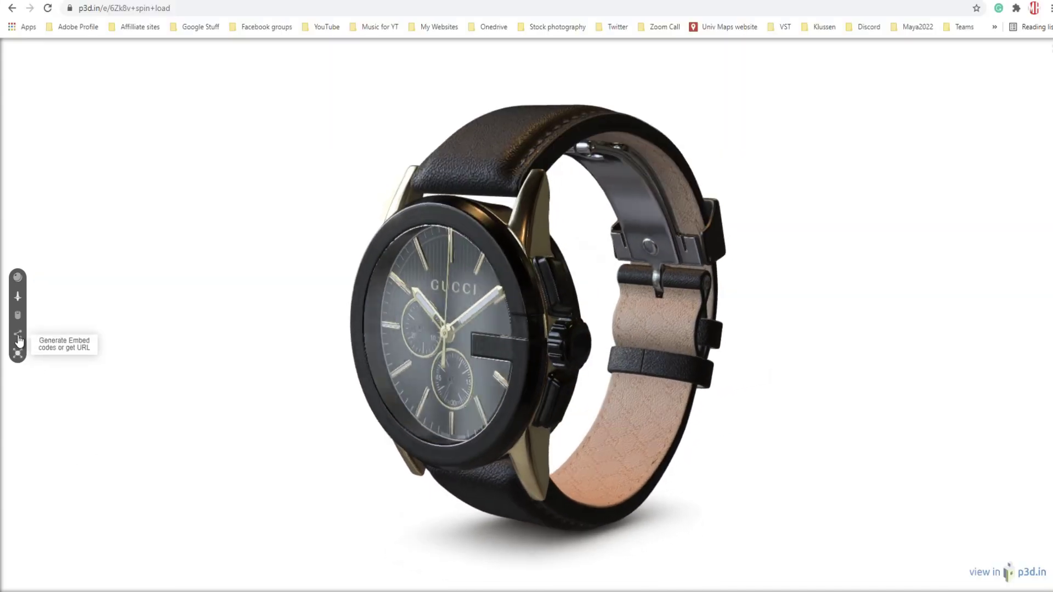
# Generate the watch's embed codes, then close the Embed and Social Sharing dialog
pyautogui.click(19, 340)
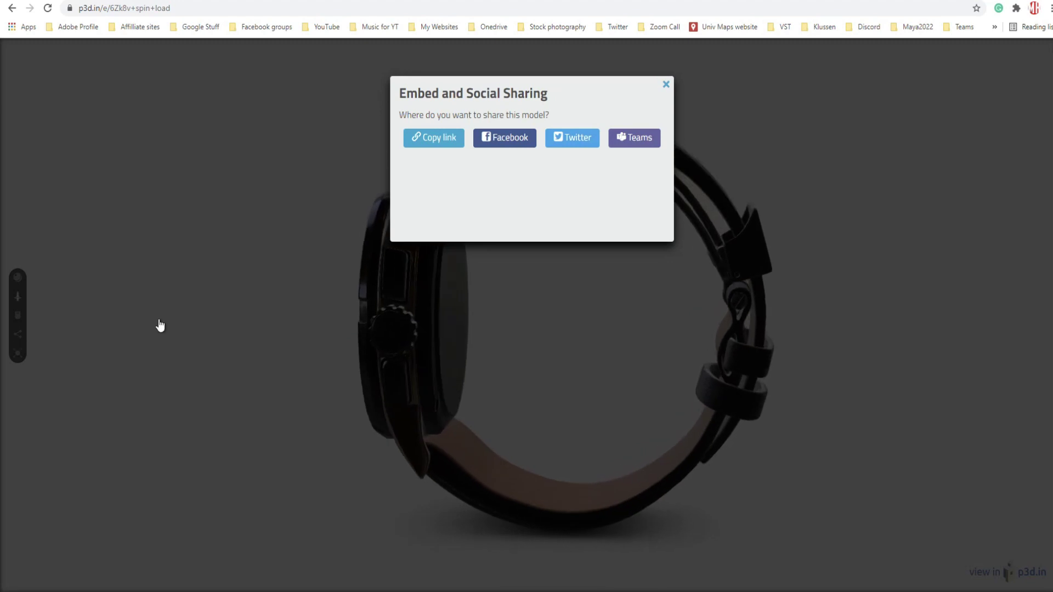
pyautogui.click(664, 84)
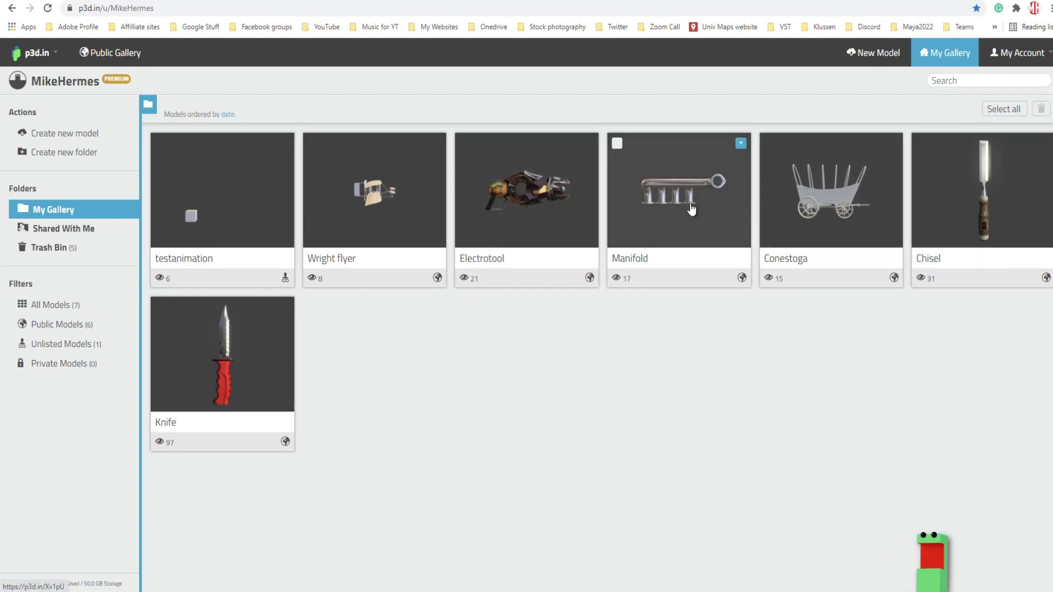
pyautogui.click(547, 189)
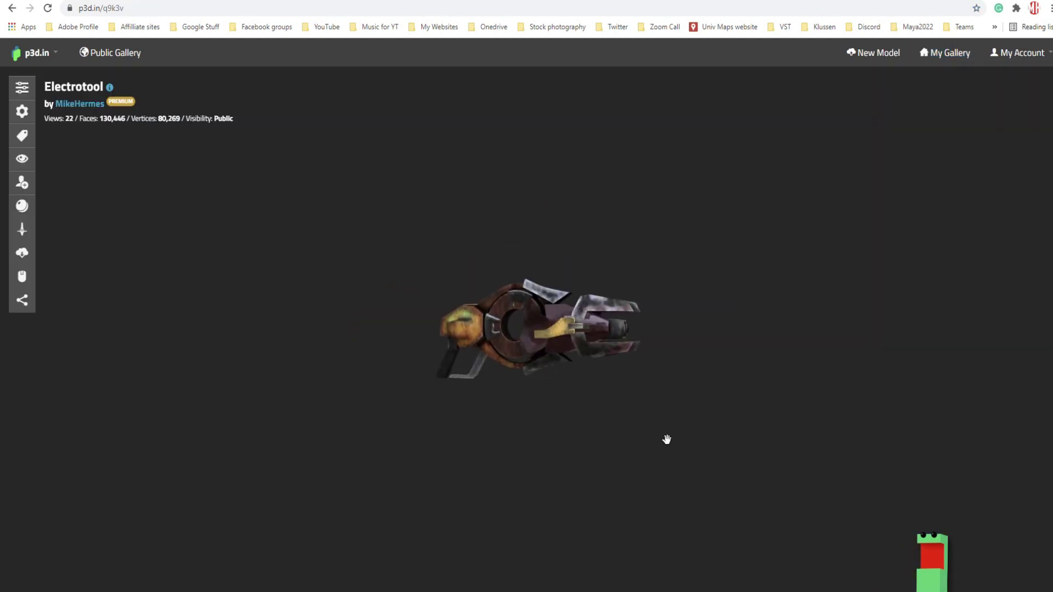
pyautogui.scroll(3, 707, 423)
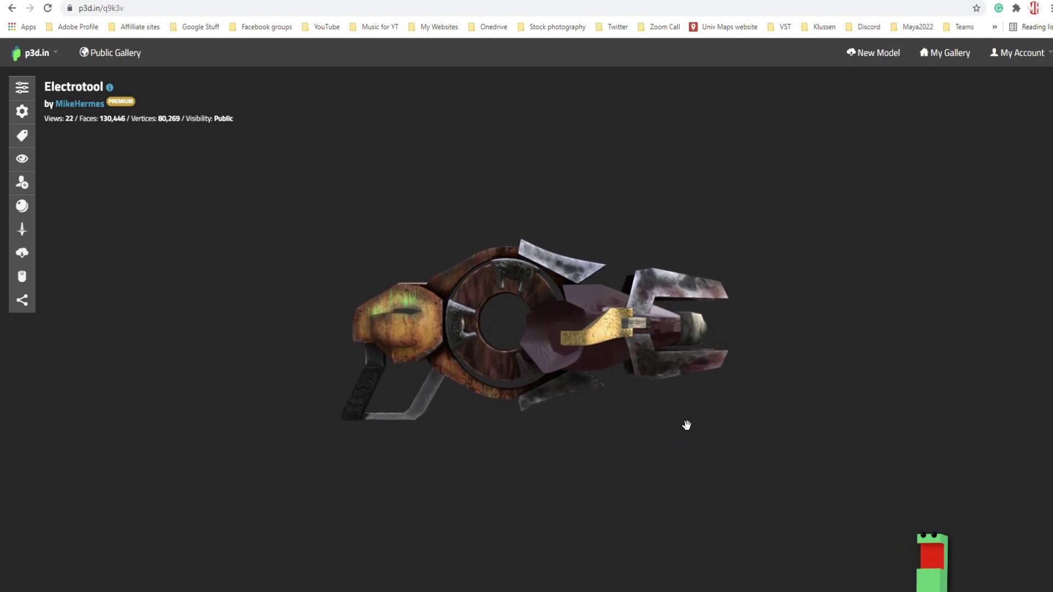
pyautogui.moveTo(686, 425); pyautogui.dragTo(467, 444)
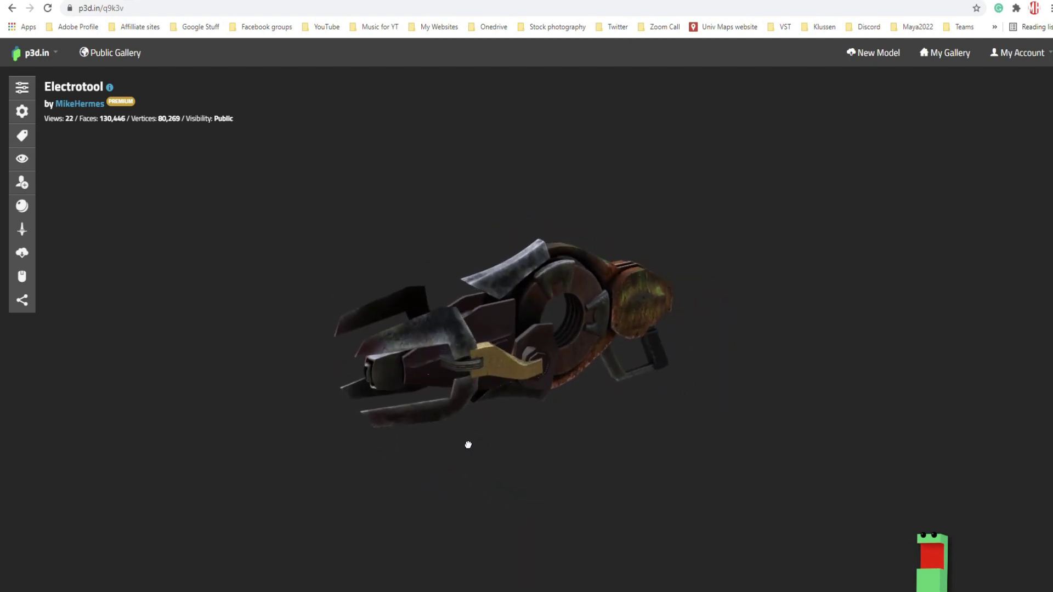
# Show the Electrotool's mesh and materials settings, leaving lambert17's shader on Realistic PBR
pyautogui.click(21, 89)
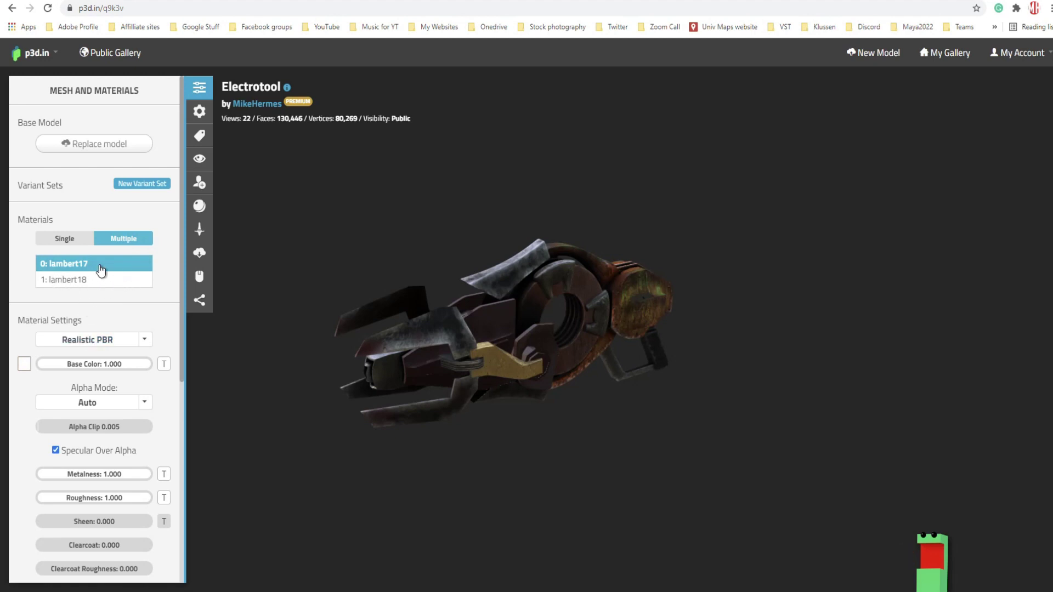
pyautogui.scroll(-2, 125, 308)
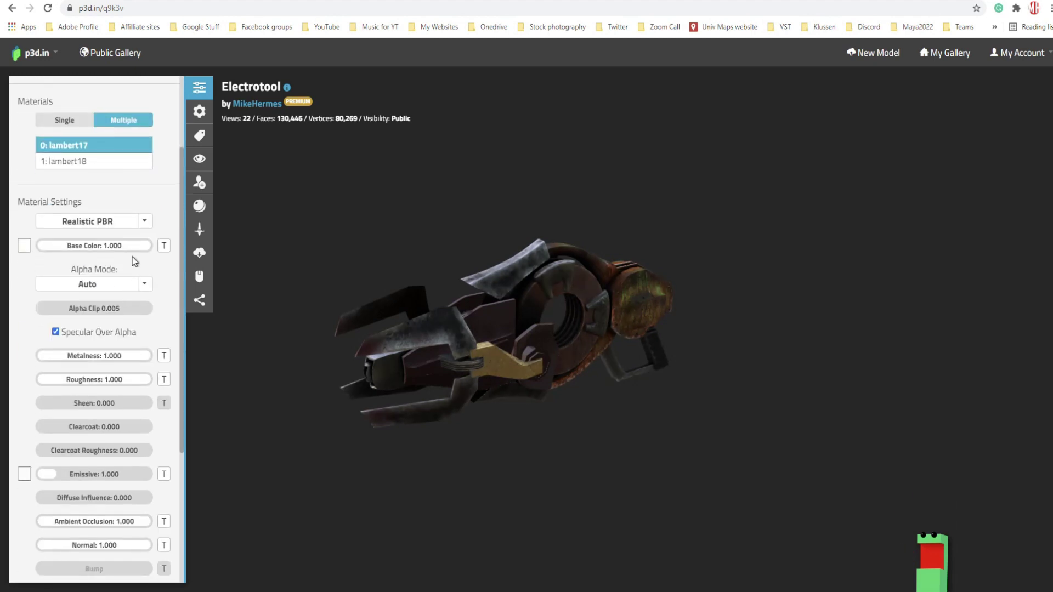
pyautogui.click(144, 224)
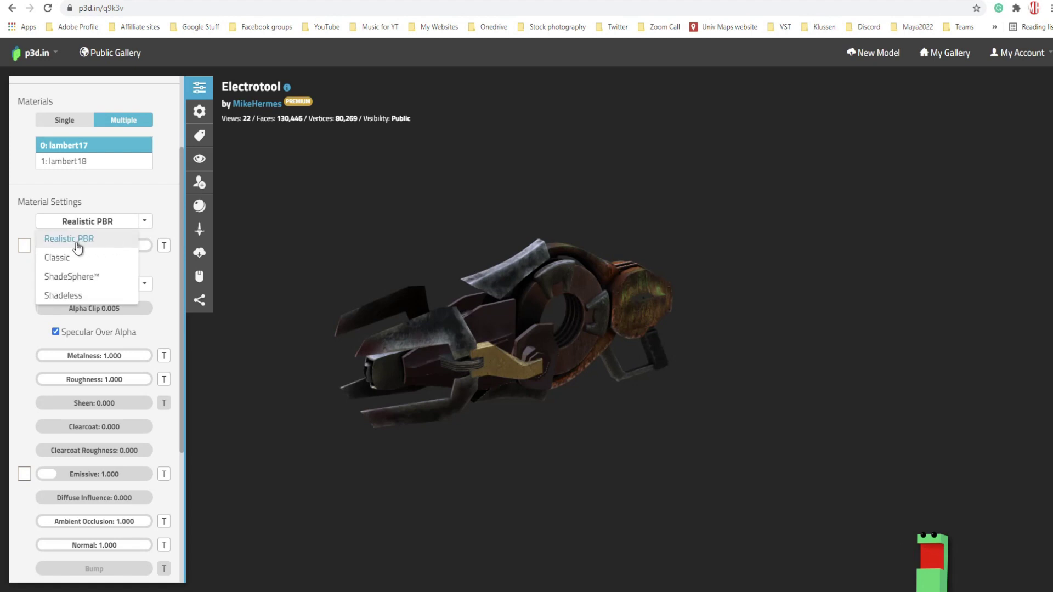
pyautogui.click(144, 220)
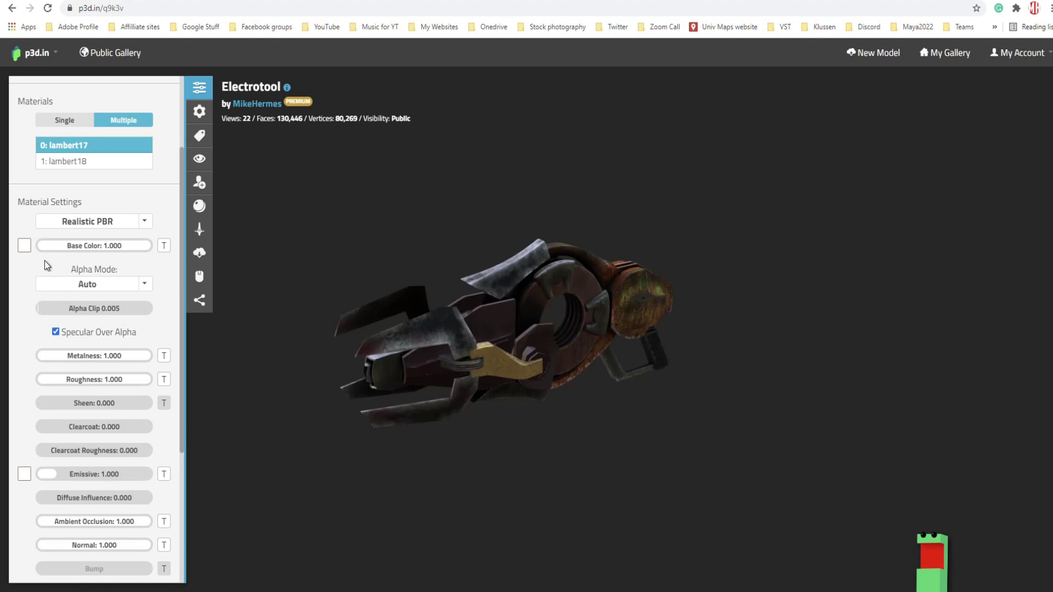
# Browse Base Color textures and start a New Texture, cancelling without adding one
pyautogui.click(164, 246)
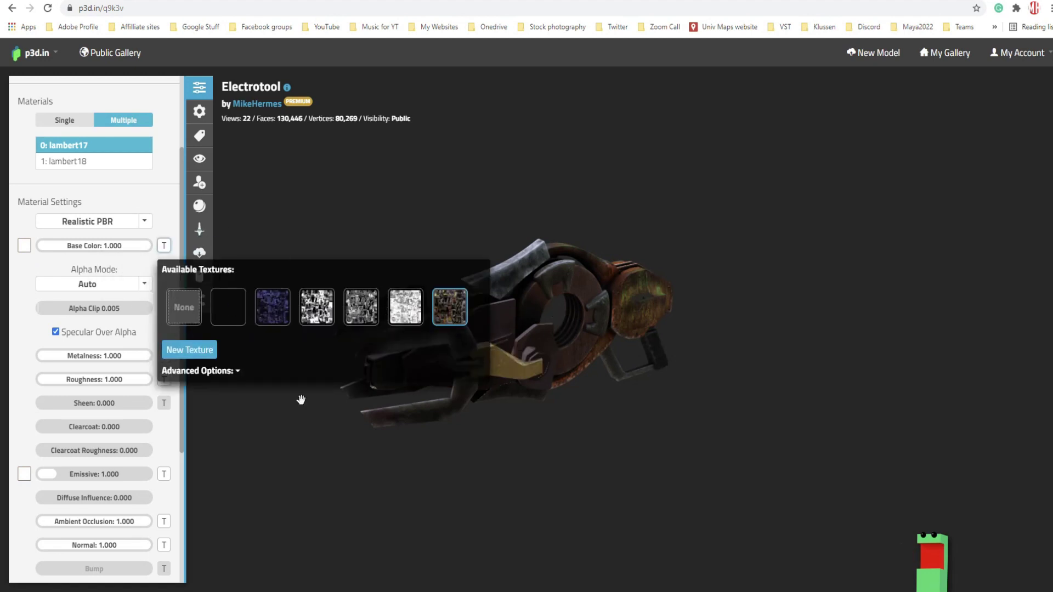
pyautogui.click(190, 350)
pyautogui.press('Escape')
pyautogui.click(272, 208)
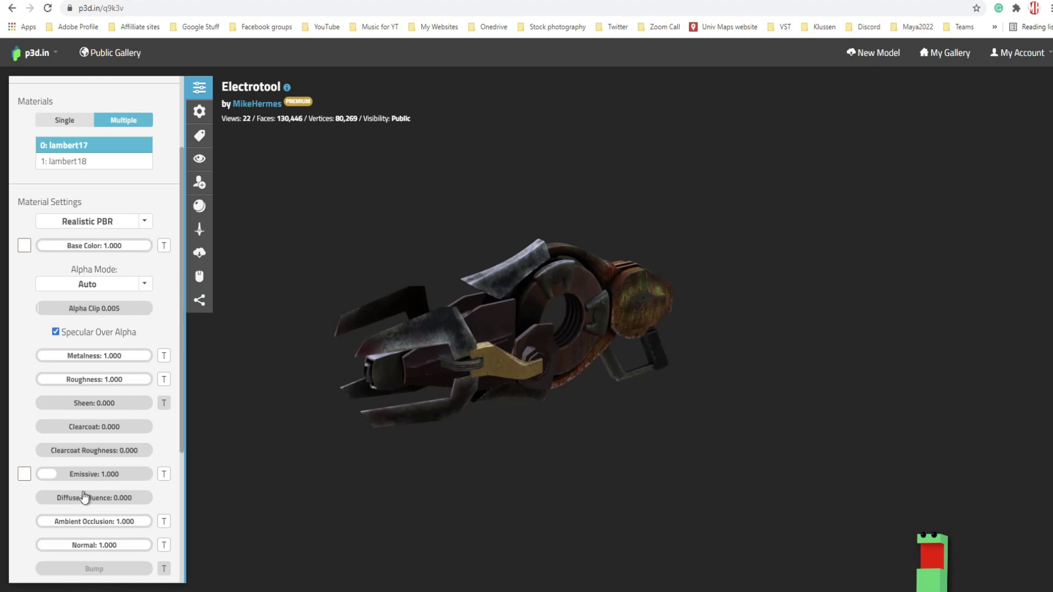
pyautogui.scroll(-3, 124, 415)
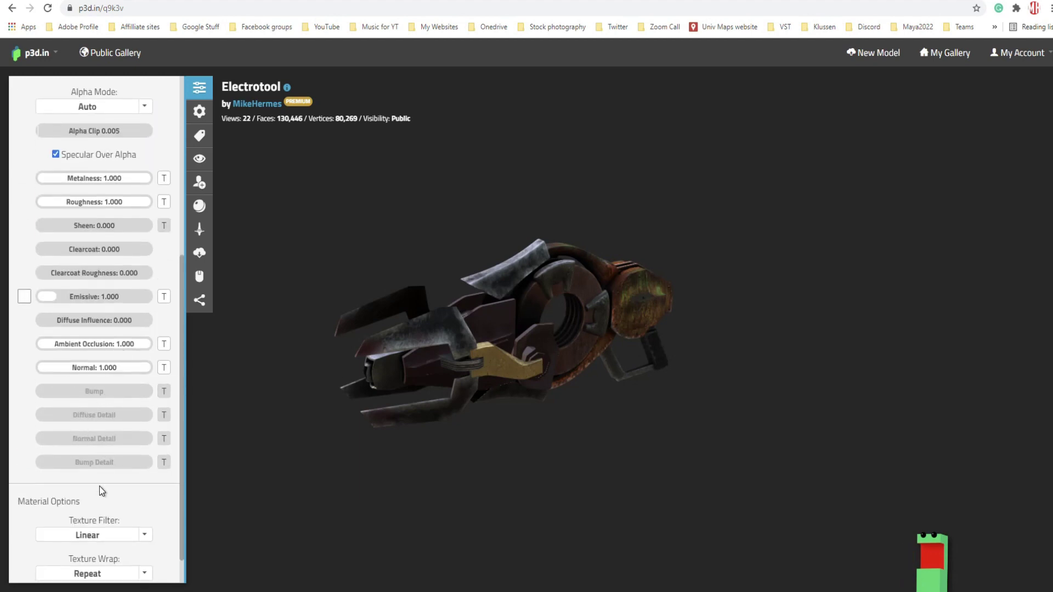
pyautogui.scroll(-1, 116, 476)
pyautogui.scroll(4, 105, 476)
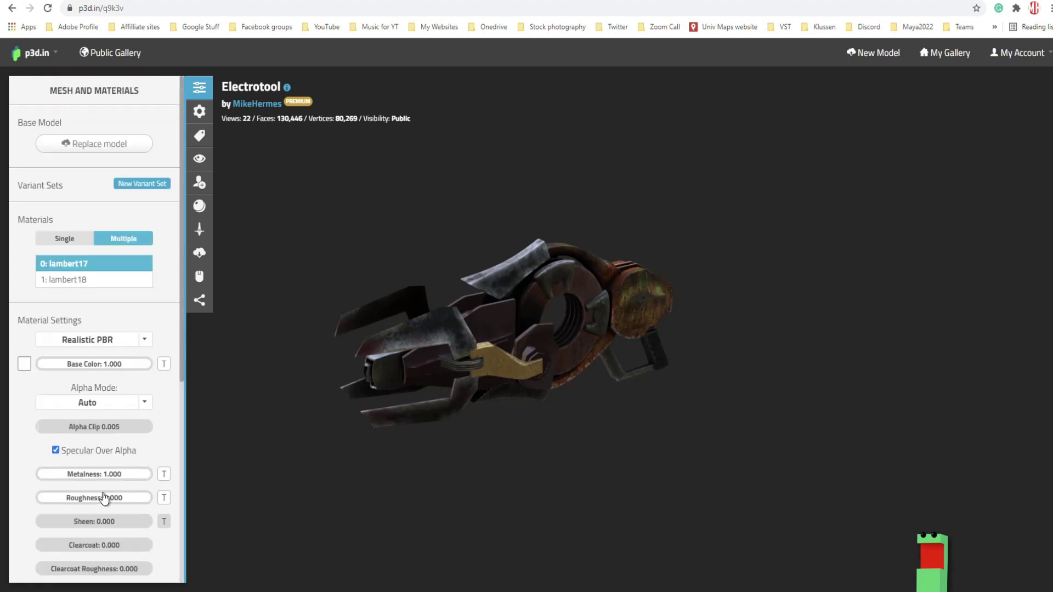
pyautogui.scroll(-4, 104, 496)
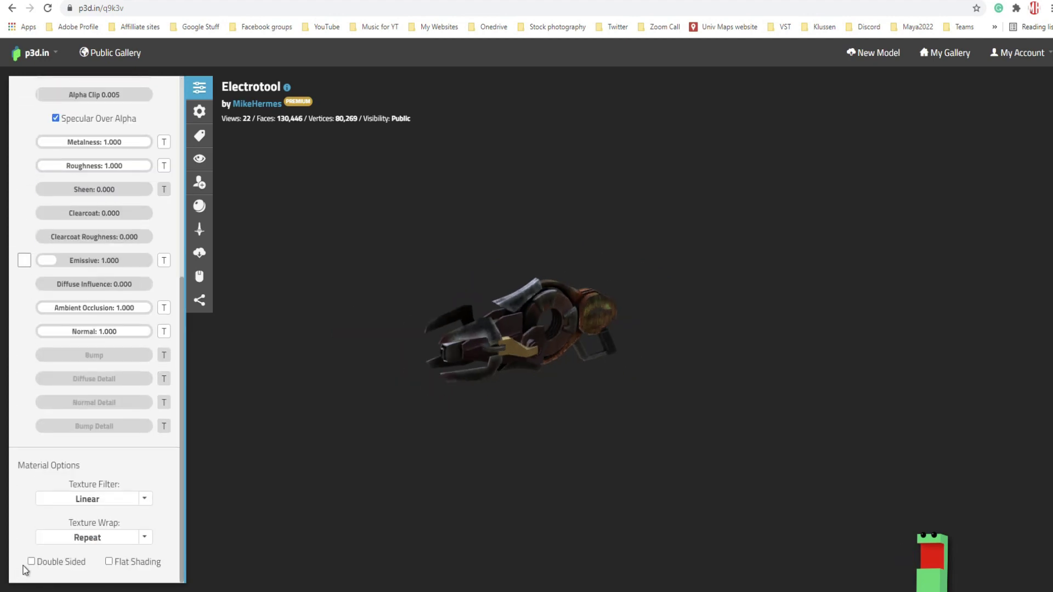
pyautogui.scroll(4, 109, 500)
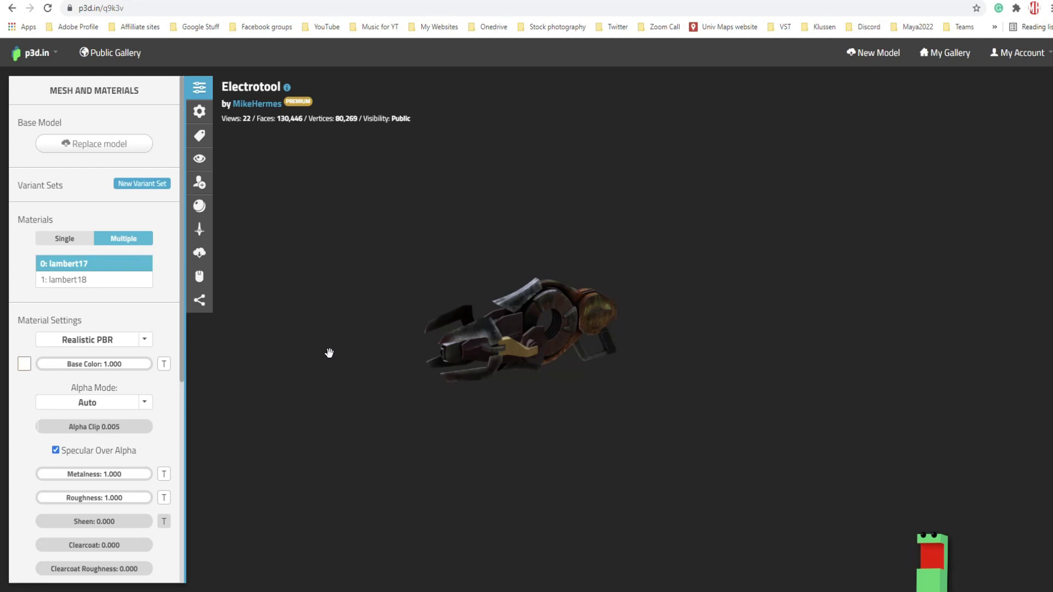
# Open the Electrotool's Model Settings and select its name and description fields
pyautogui.click(200, 112)
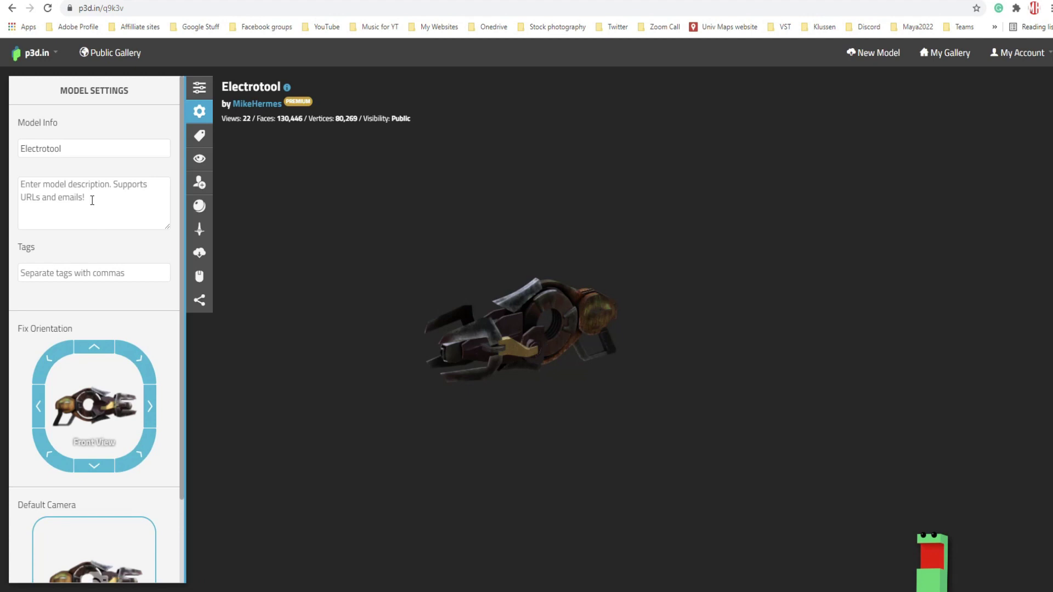
pyautogui.doubleClick(105, 147)
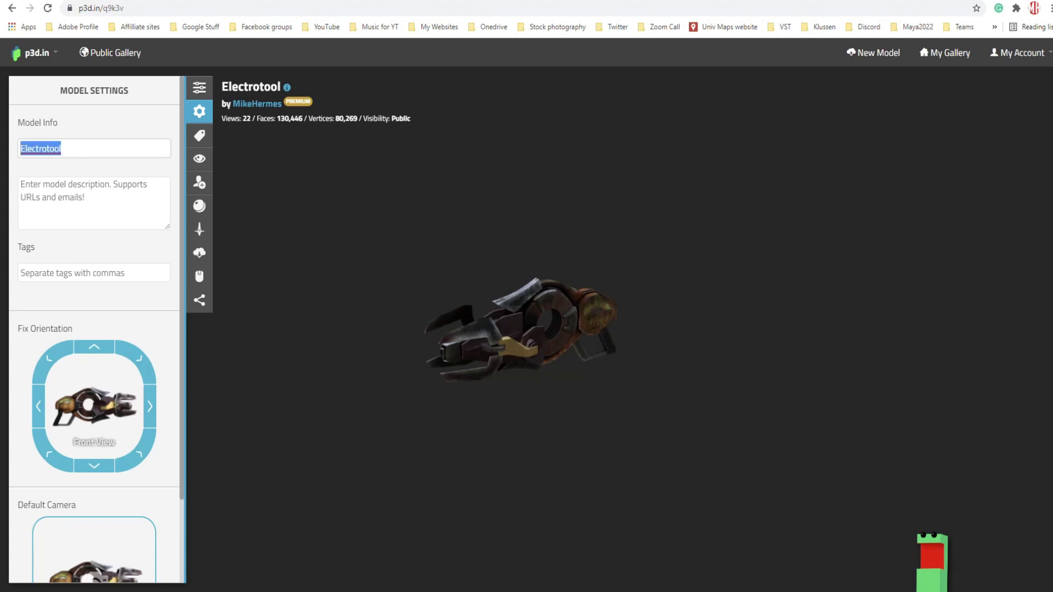
pyautogui.click(123, 206)
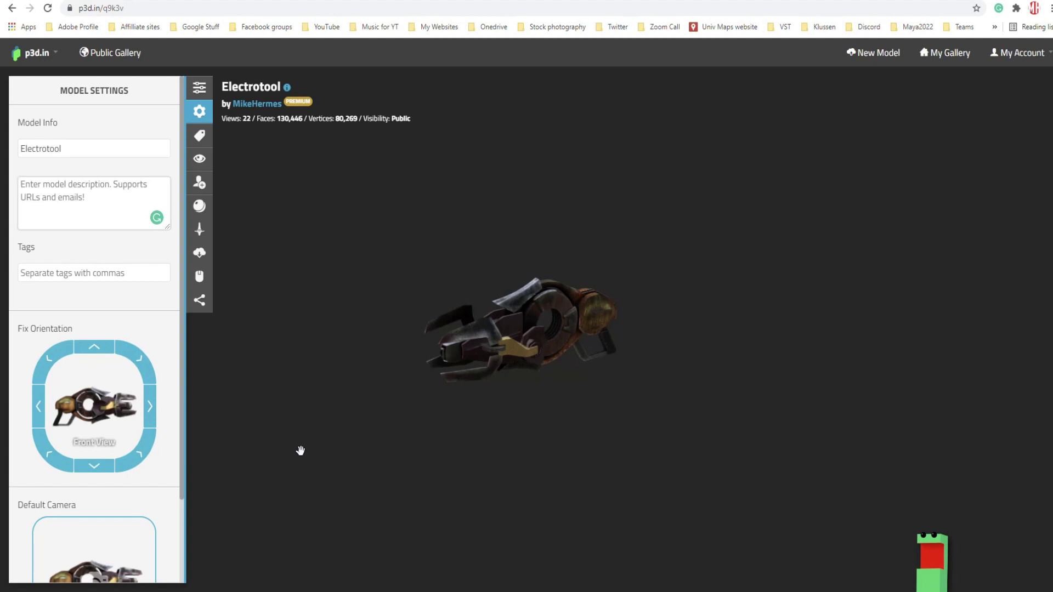
# Rotate the model with the Fix Orientation arrows, then return it to the original front view
pyautogui.click(53, 363)
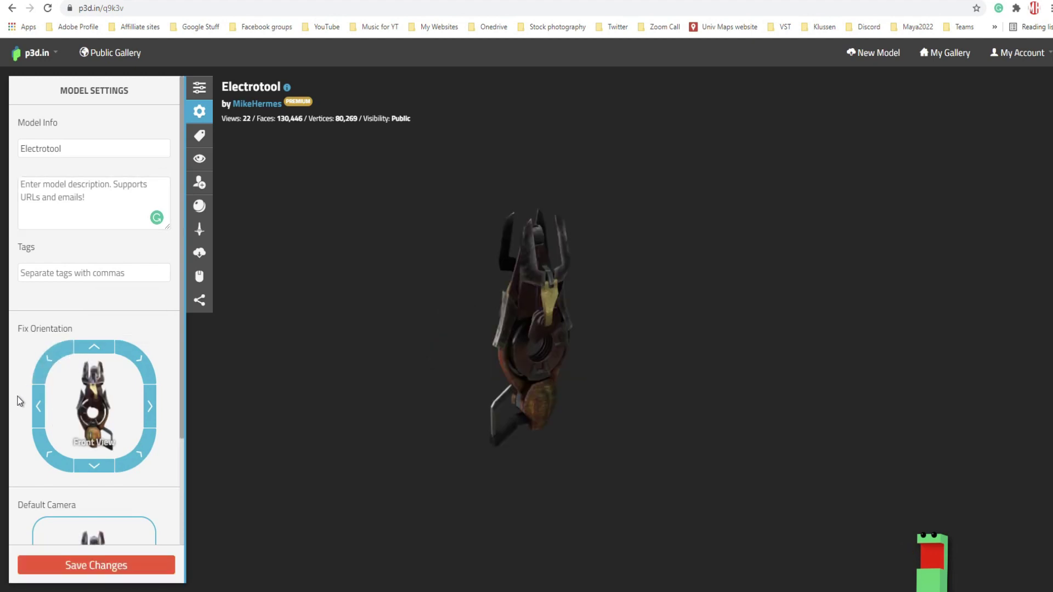
pyautogui.click(38, 410)
pyautogui.click(51, 456)
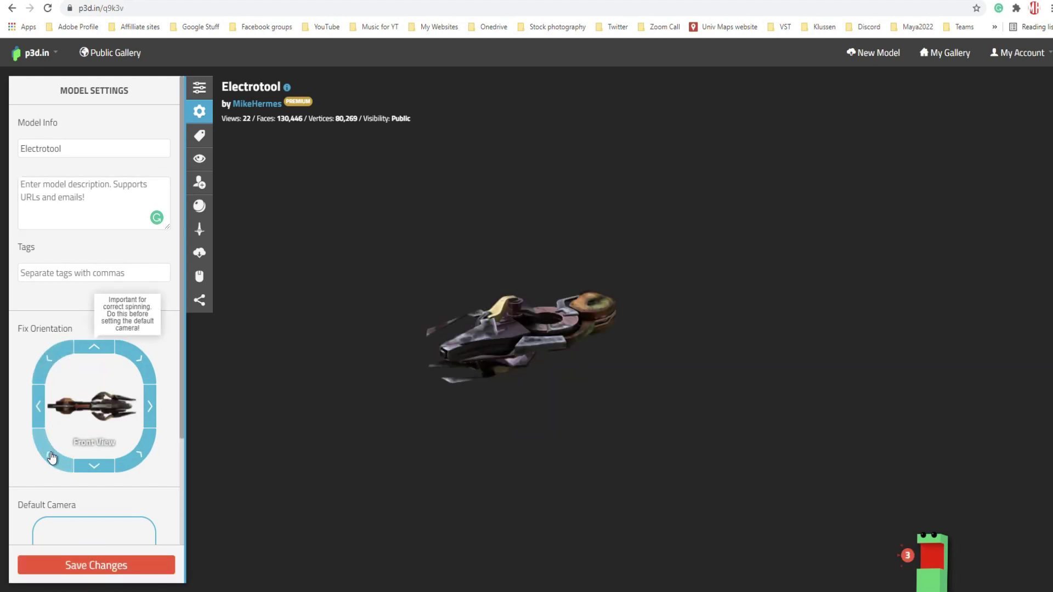
pyautogui.click(91, 466)
pyautogui.click(134, 461)
pyautogui.click(149, 407)
pyautogui.click(139, 358)
pyautogui.click(94, 346)
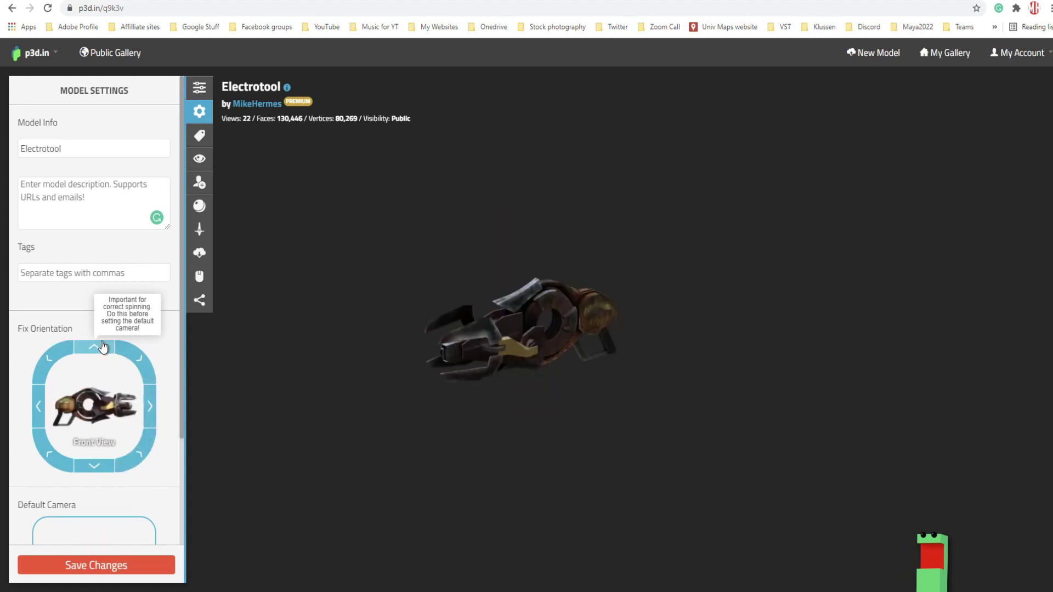
pyautogui.scroll(-3, 140, 426)
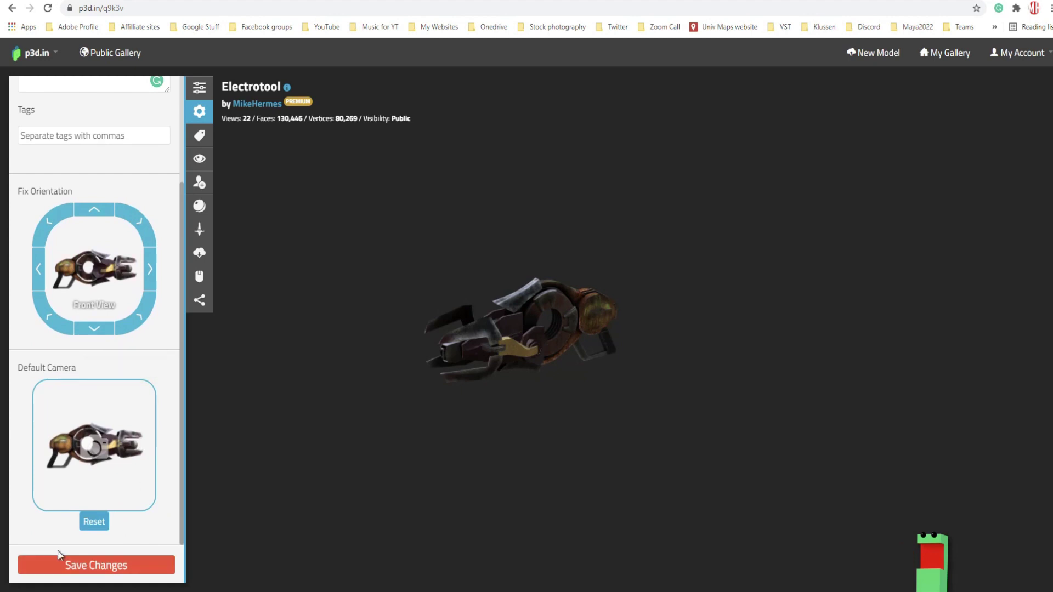
pyautogui.scroll(3, 134, 481)
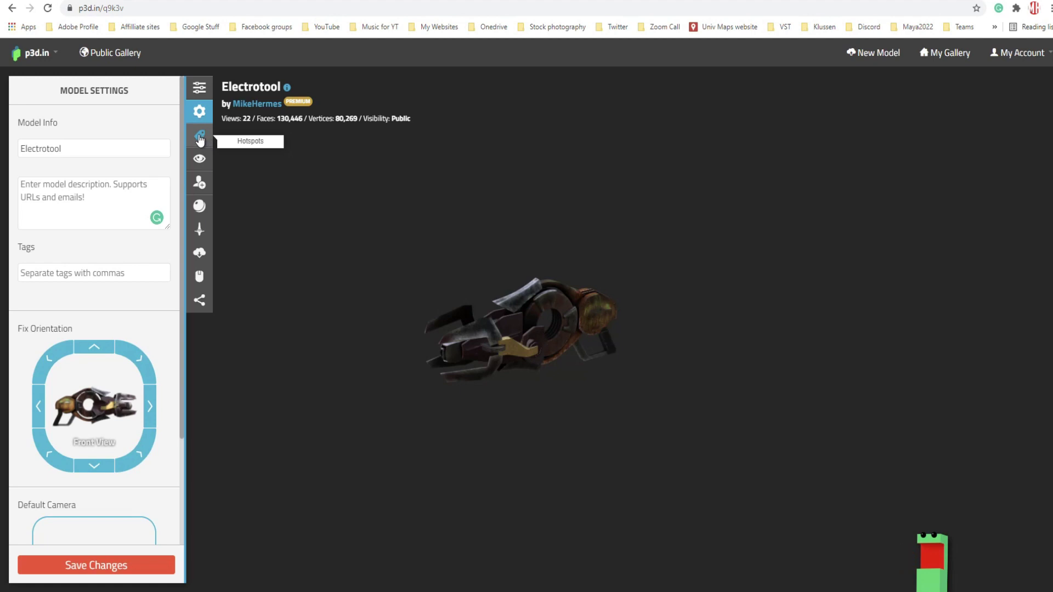
# Add a hotspot named 'Clamp' pinned on the Electrotool's jaws, save, and enable auto spin
pyautogui.click(200, 138)
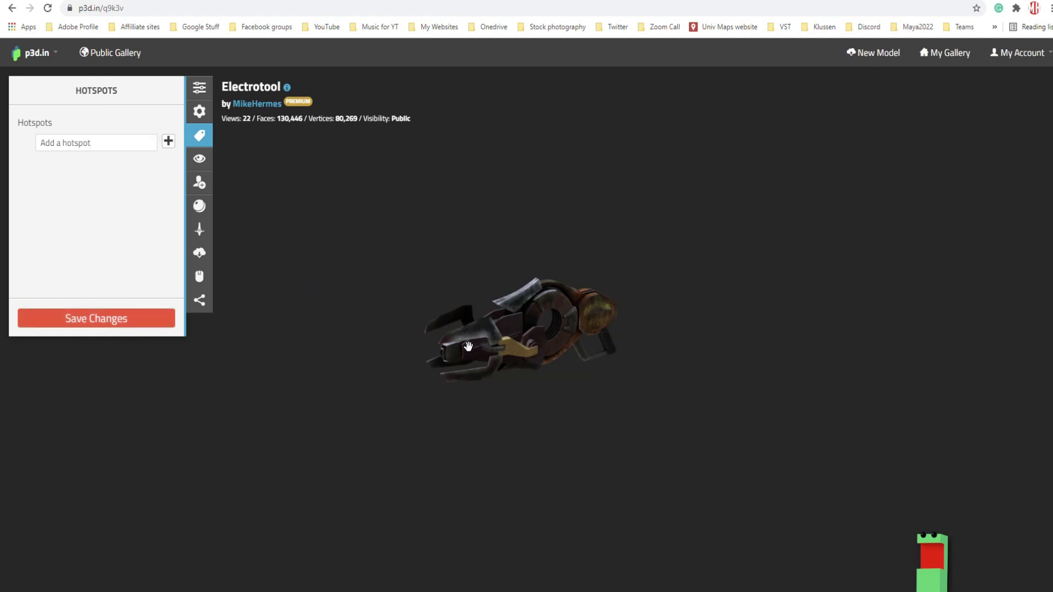
pyautogui.click(168, 141)
pyautogui.tripleClick(137, 173)
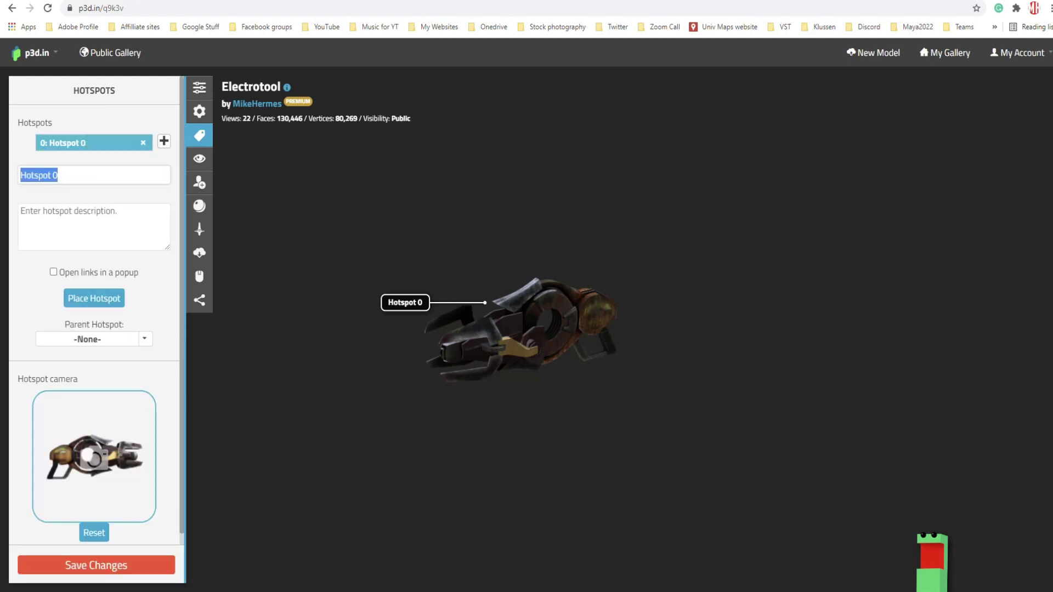
pyautogui.write('Clamp')
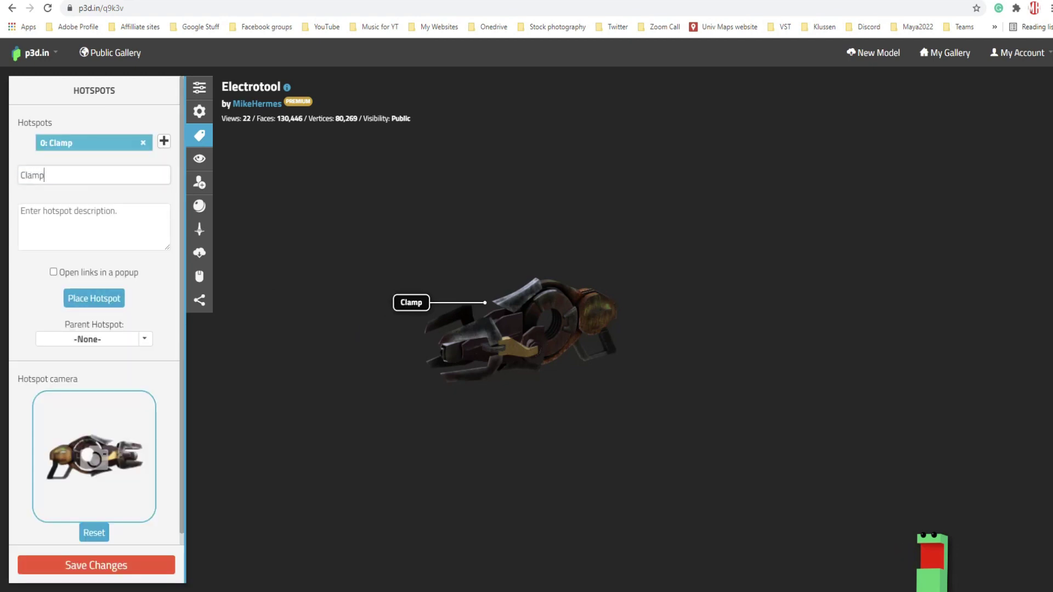
pyautogui.click(70, 221)
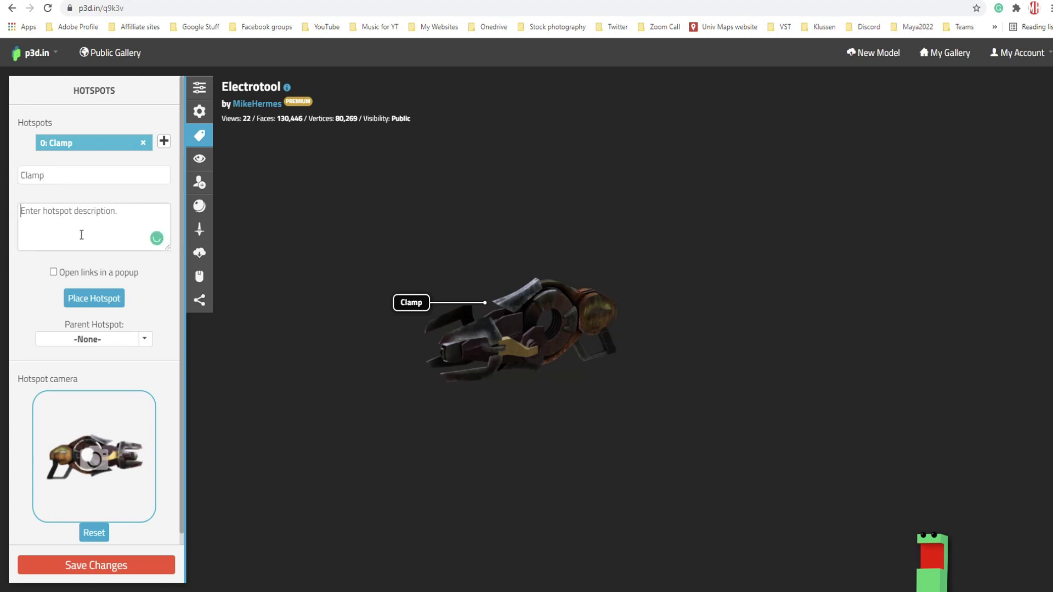
pyautogui.click(113, 299)
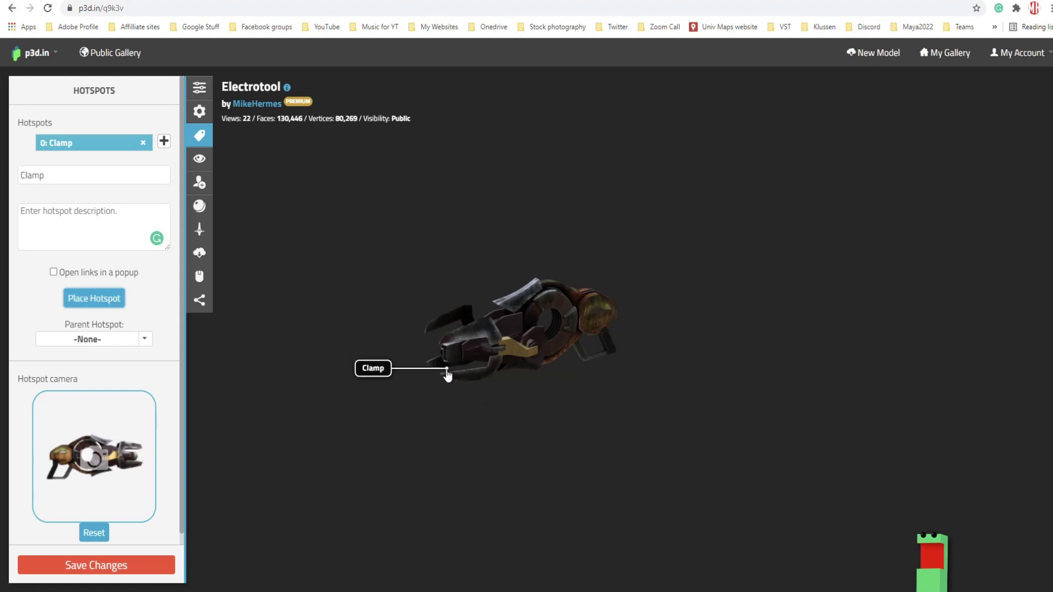
pyautogui.click(457, 379)
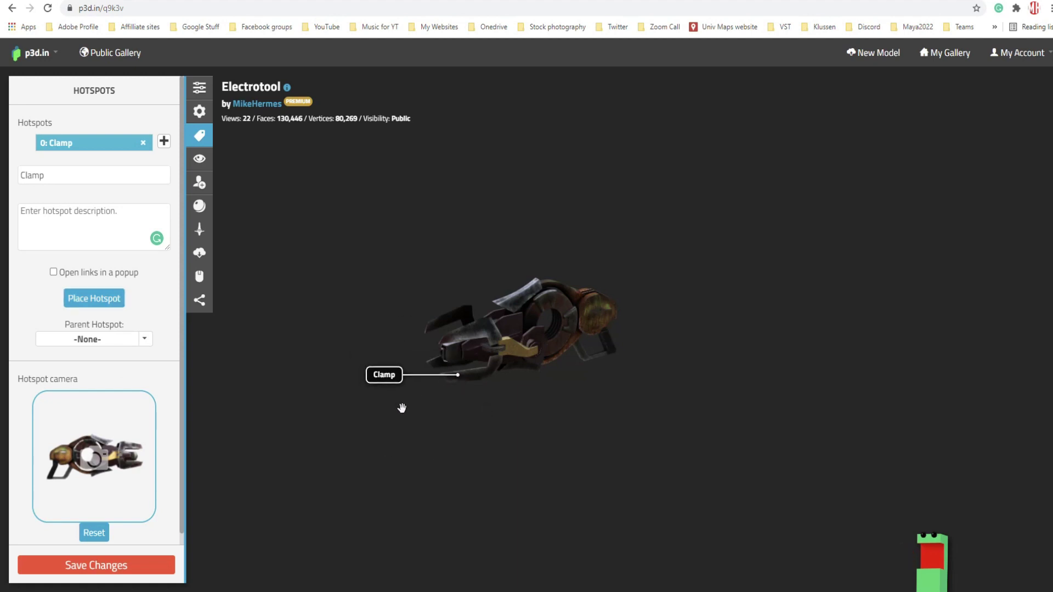
pyautogui.click(119, 569)
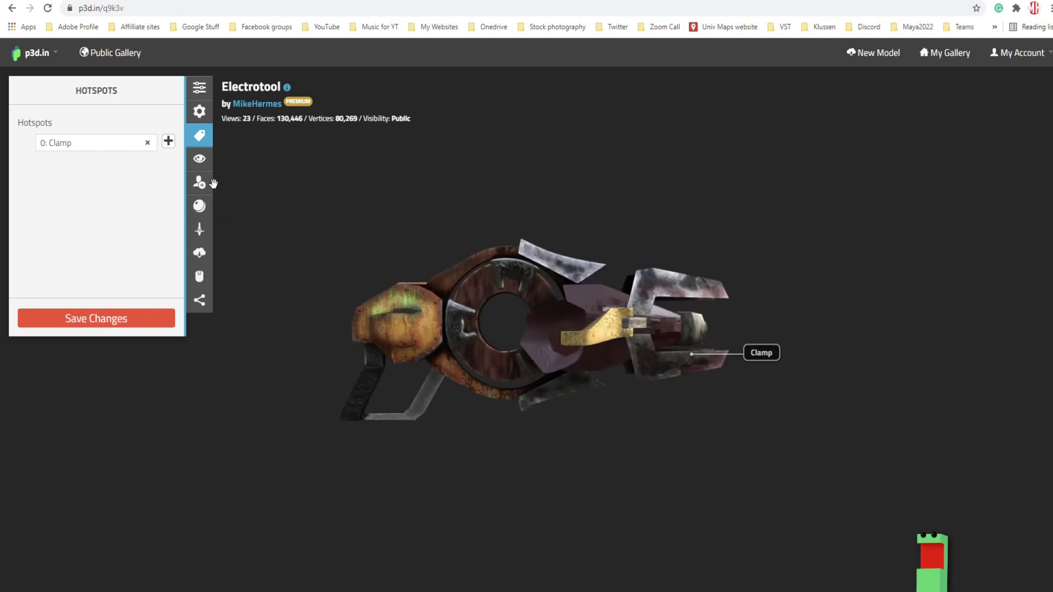
pyautogui.click(200, 234)
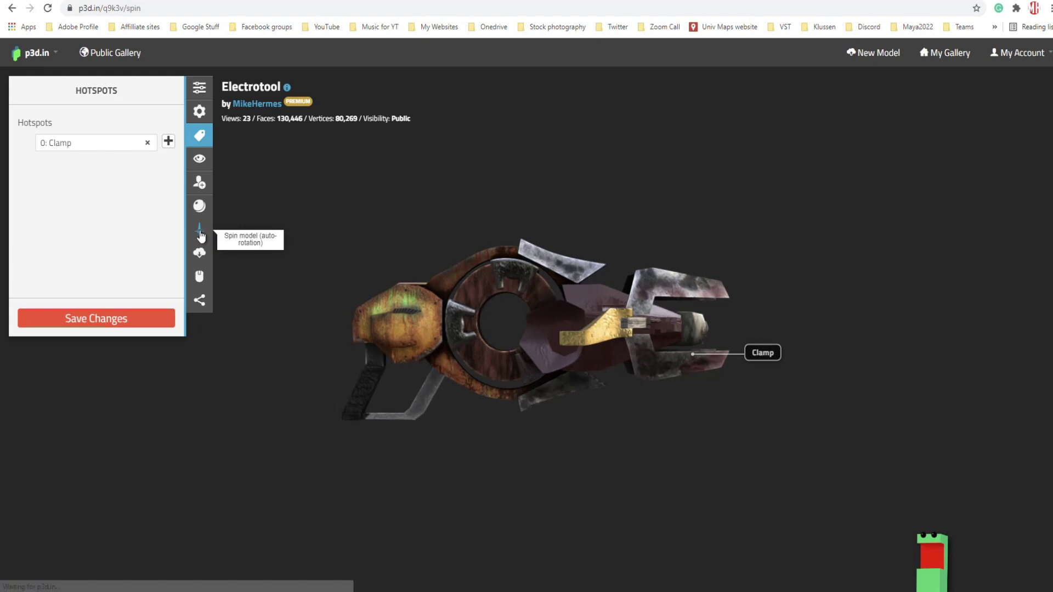
# Set the viewer environment to HDRI, leaving Display Environment switched off
pyautogui.click(199, 161)
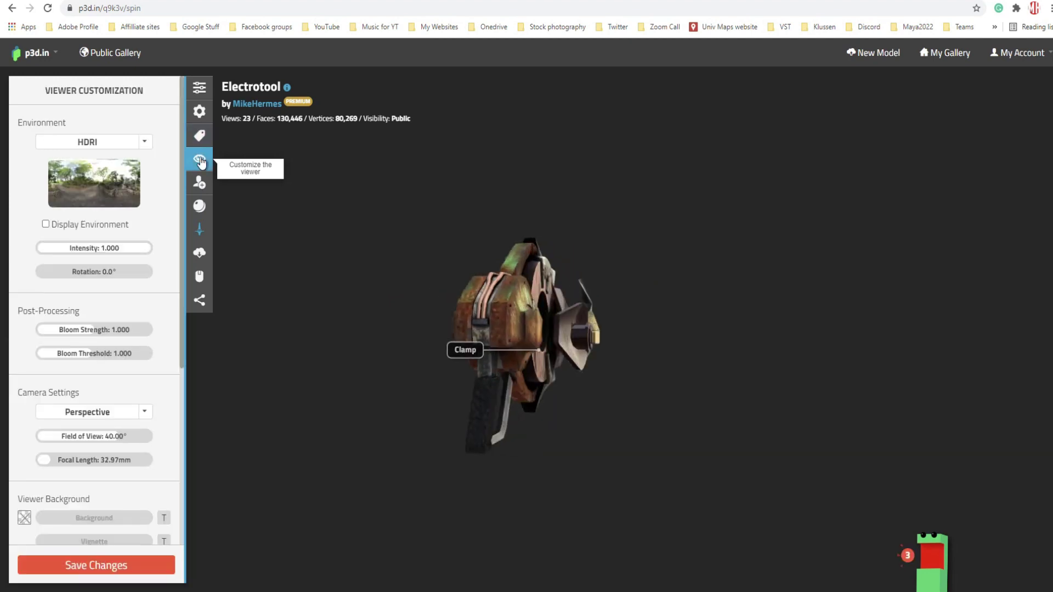
pyautogui.click(145, 144)
pyautogui.click(77, 179)
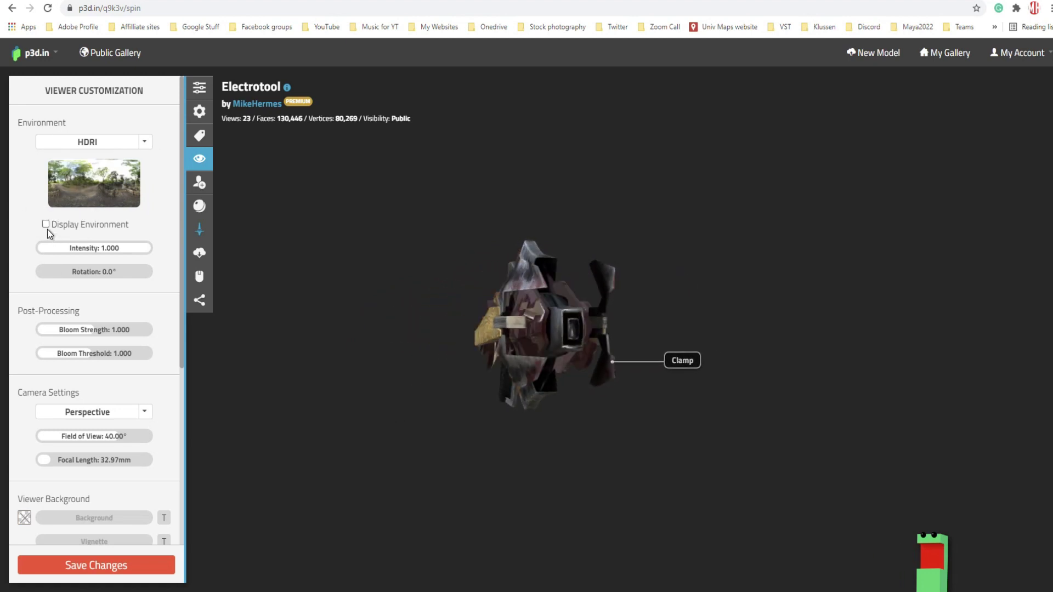
pyautogui.click(46, 225)
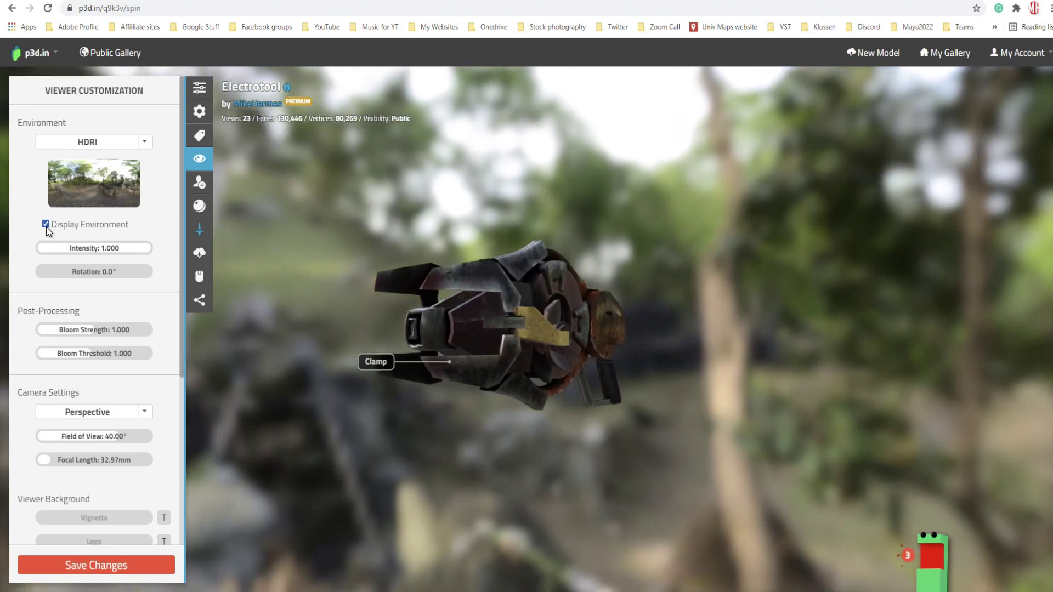
pyautogui.click(46, 225)
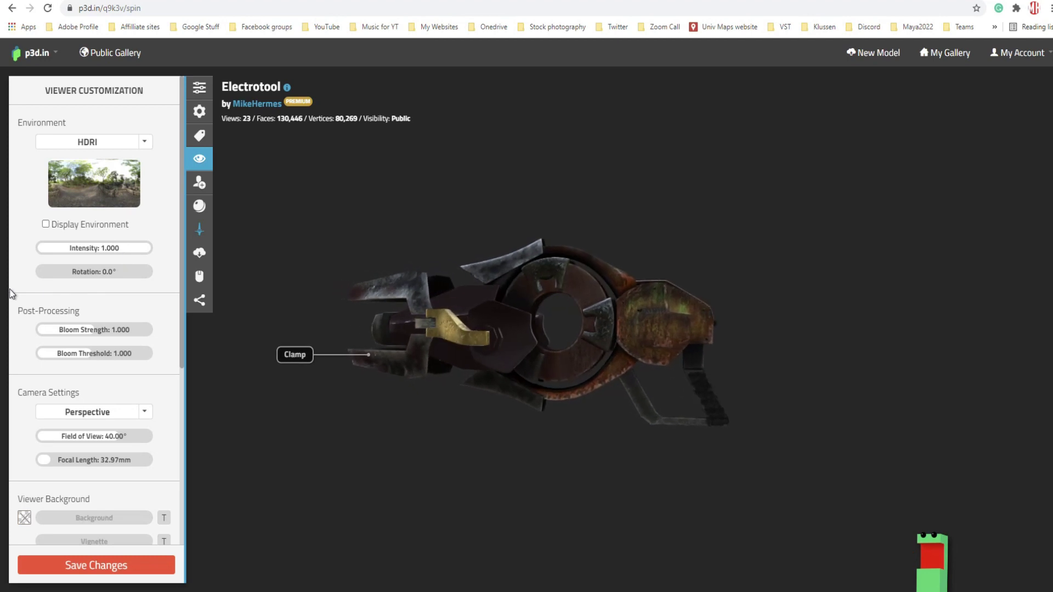
# Check the camera projection, keeping Perspective, and browse background textures without changing them
pyautogui.scroll(-4, 110, 318)
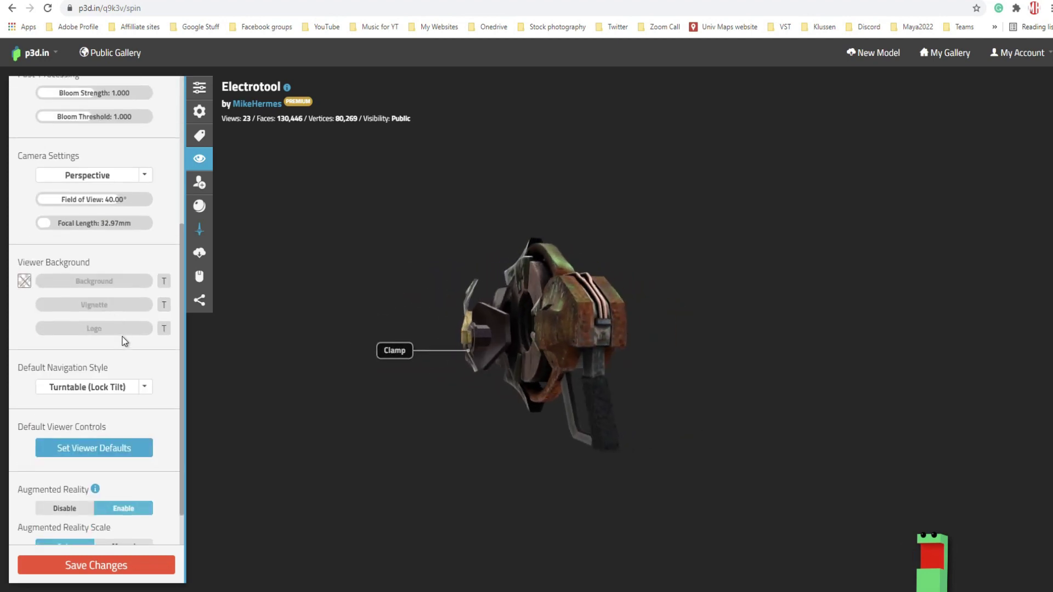
pyautogui.click(145, 176)
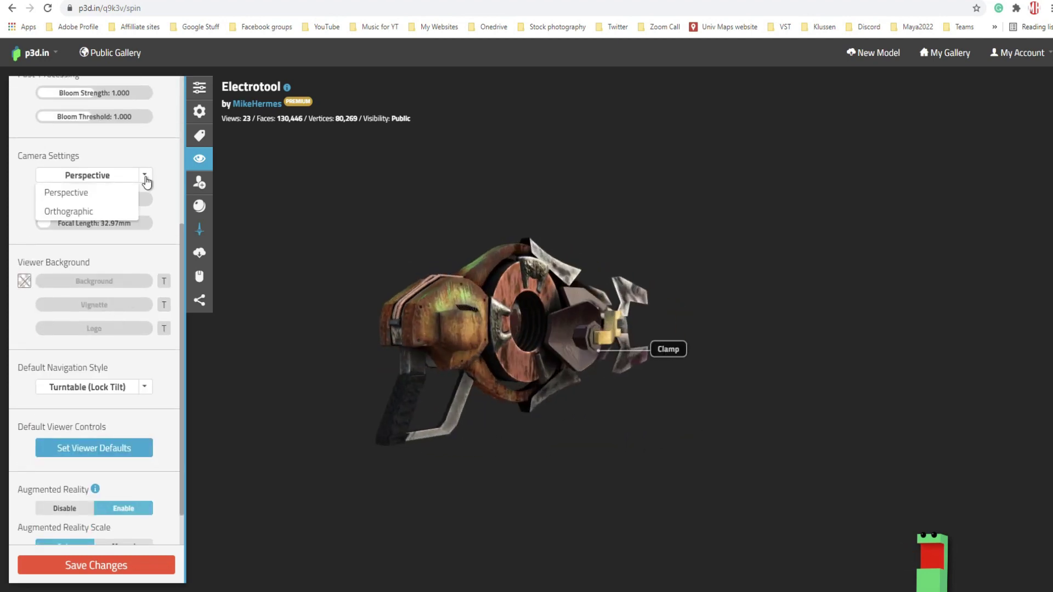
pyautogui.click(157, 158)
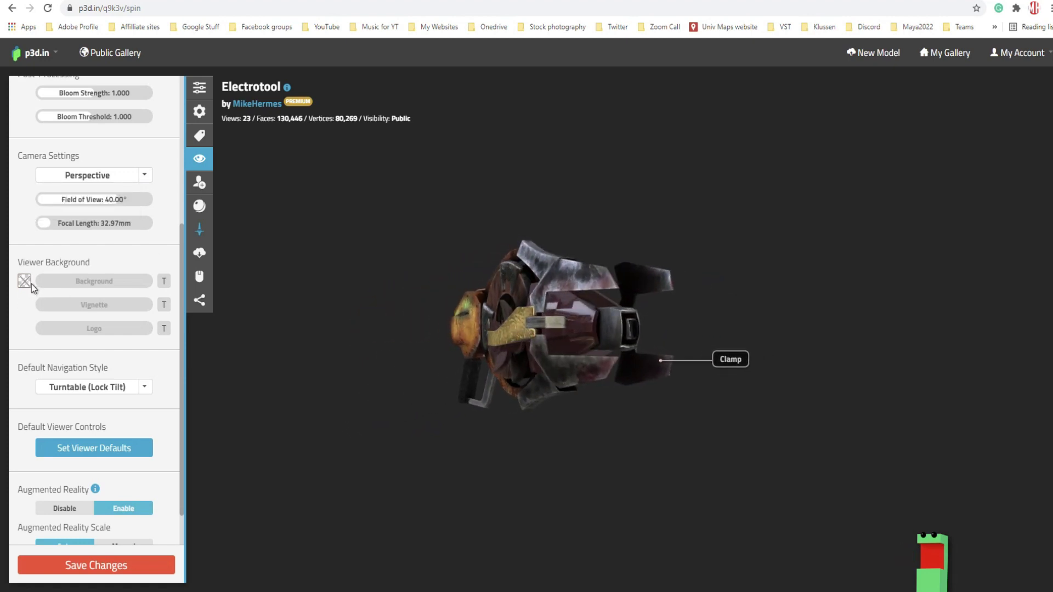
pyautogui.click(167, 283)
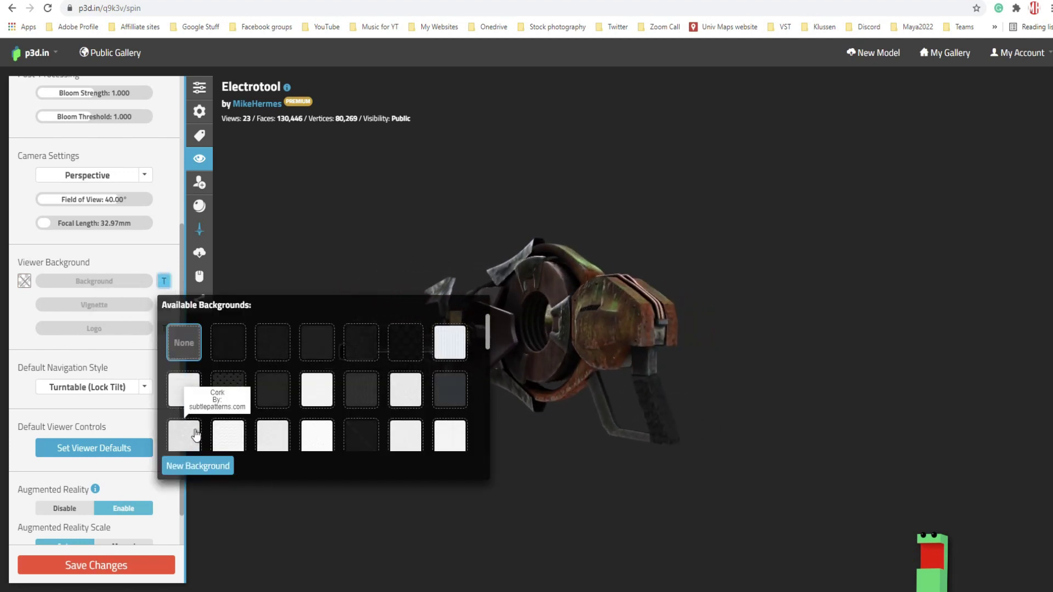
pyautogui.click(159, 251)
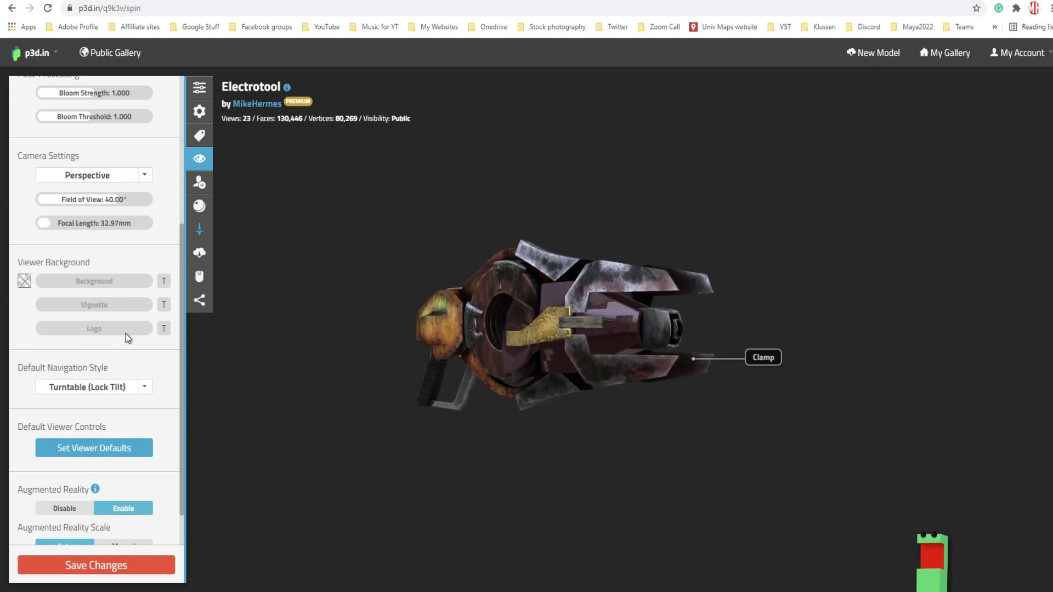
pyautogui.scroll(-2, 156, 374)
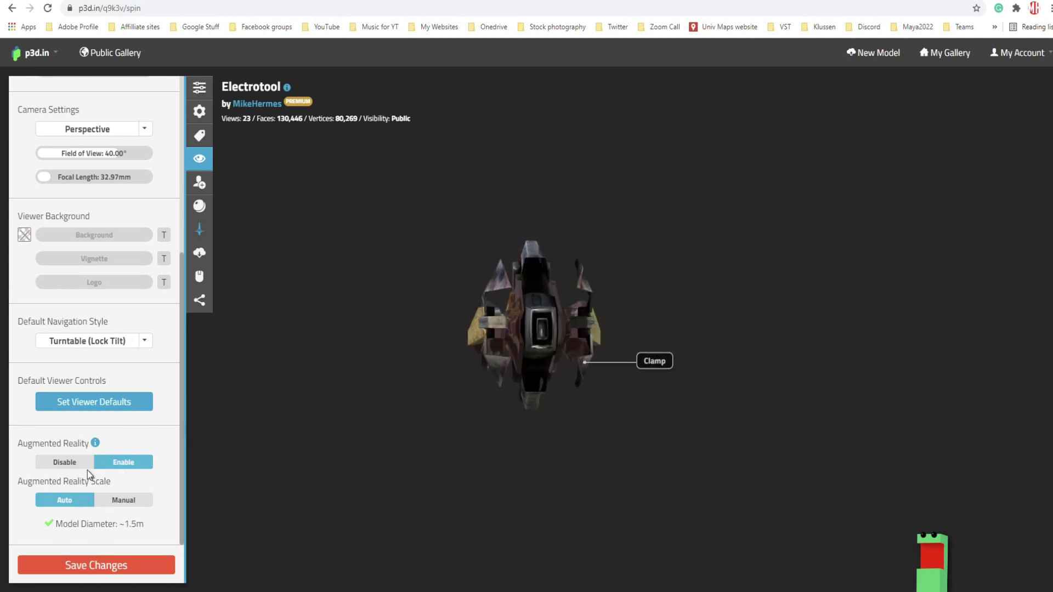
pyautogui.scroll(5, 98, 271)
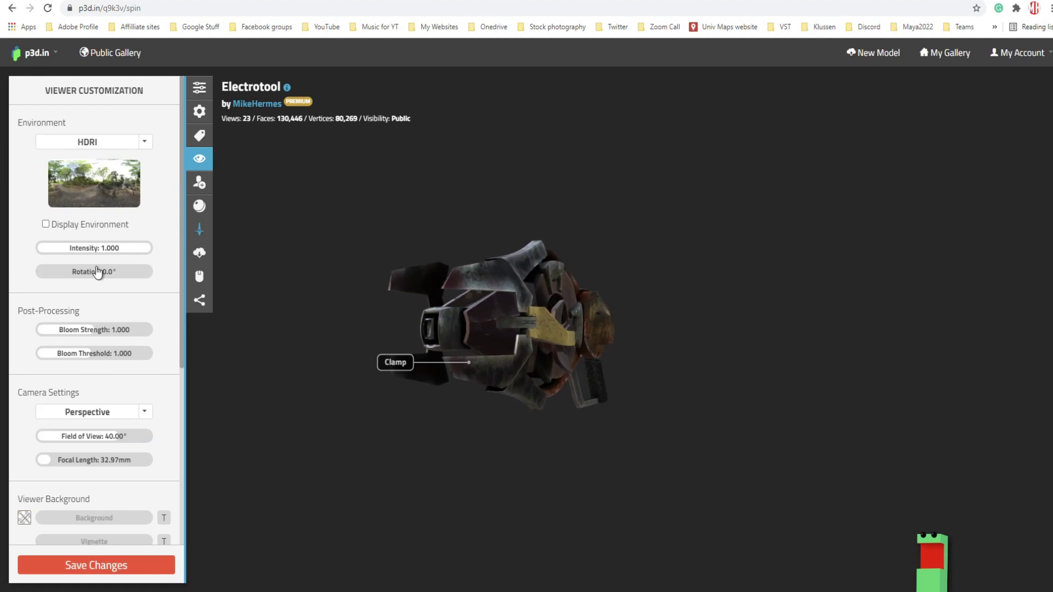
pyautogui.click(200, 183)
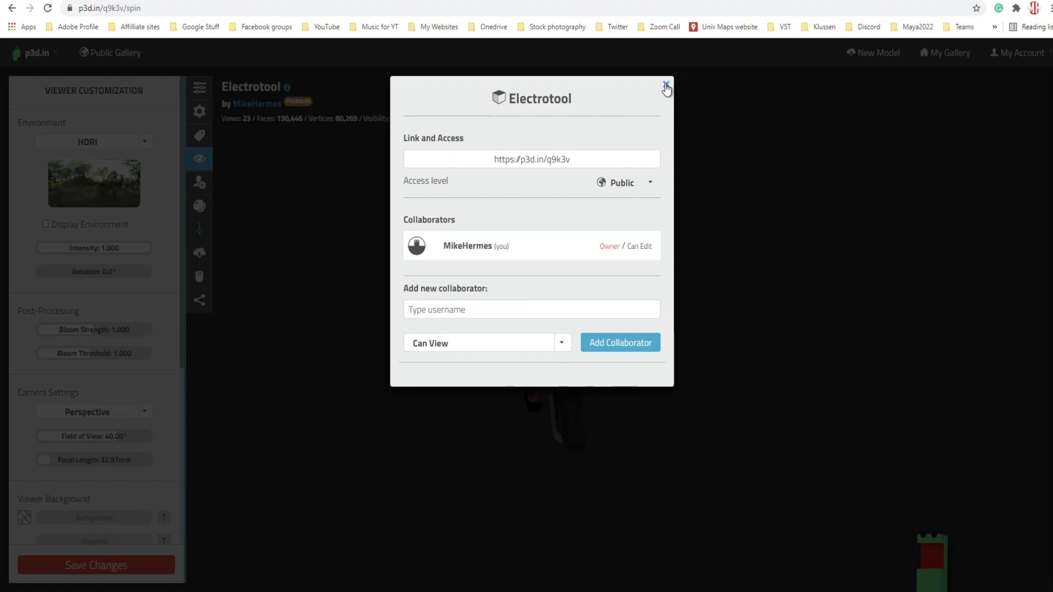
pyautogui.click(650, 186)
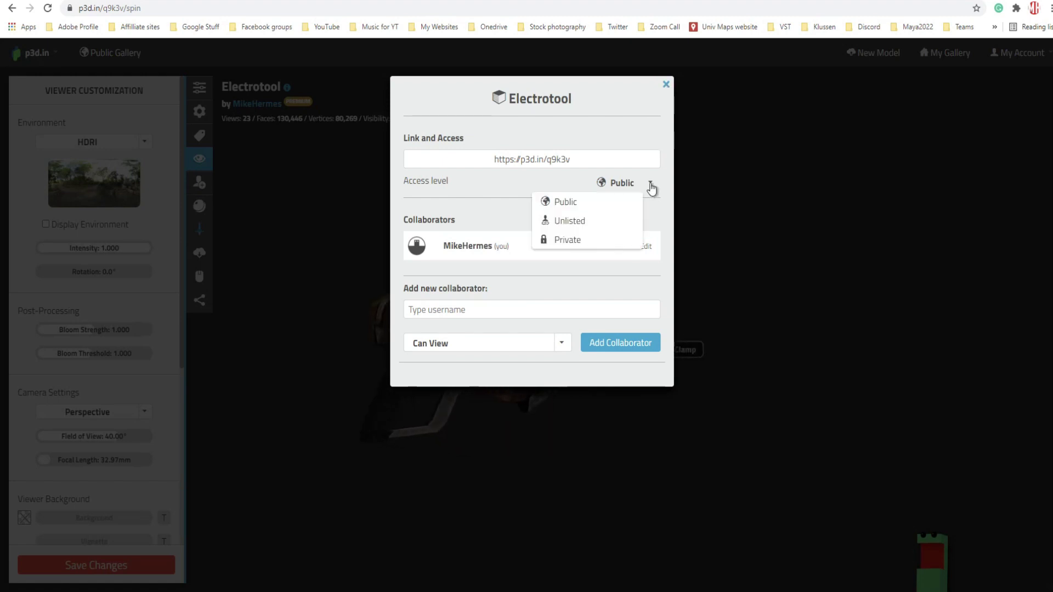
pyautogui.click(651, 188)
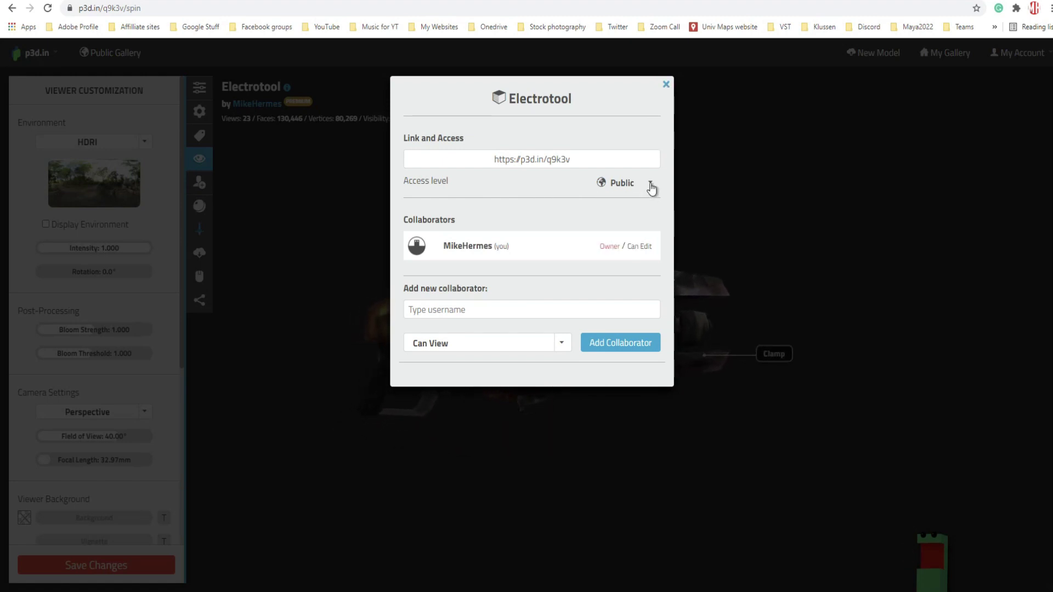
pyautogui.click(666, 86)
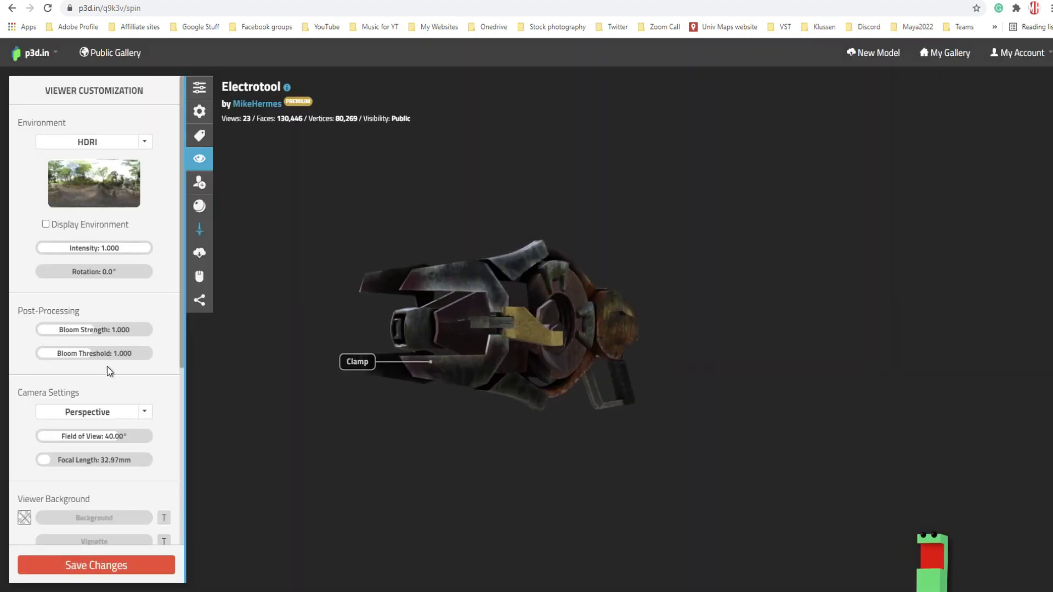
pyautogui.click(200, 207)
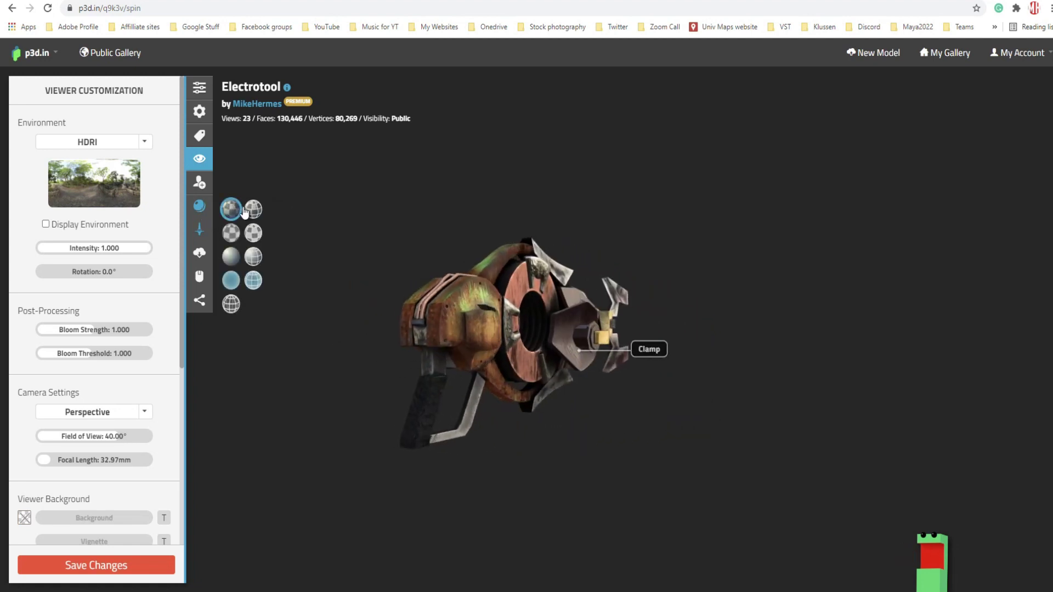
pyautogui.click(252, 208)
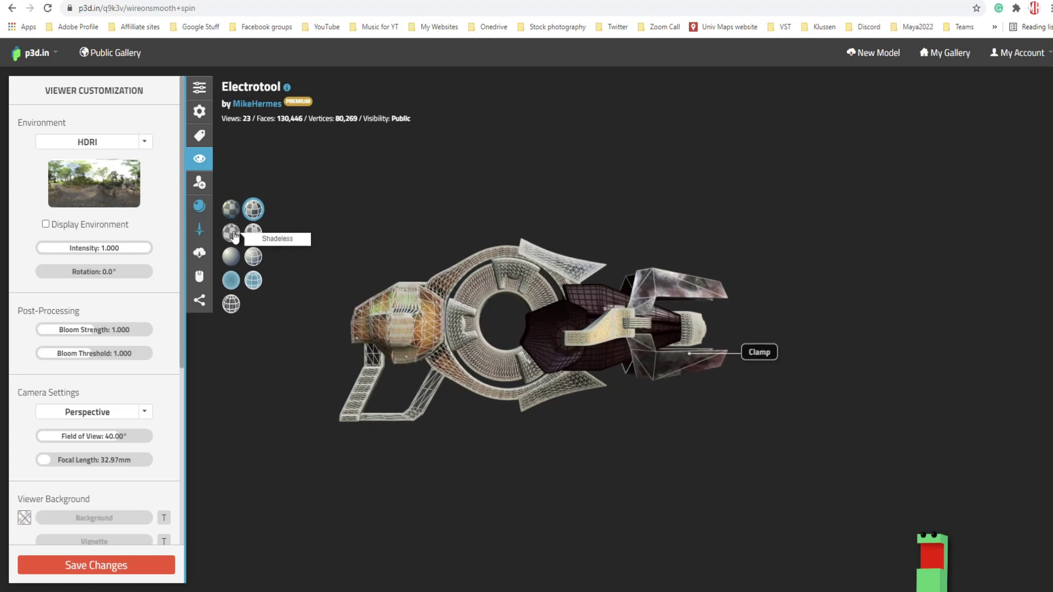
pyautogui.click(241, 234)
pyautogui.click(252, 232)
pyautogui.click(253, 257)
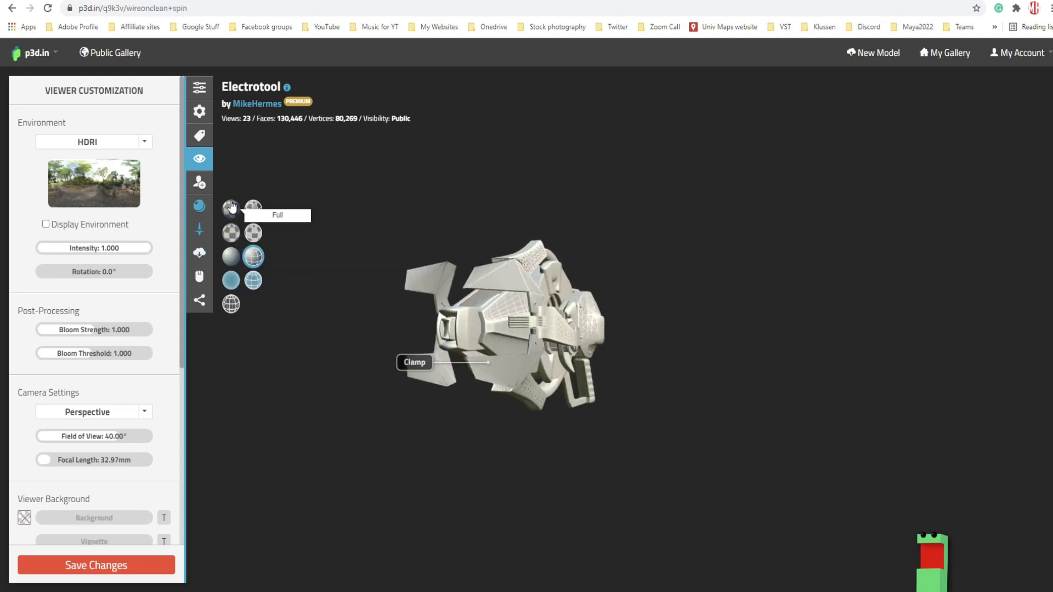
pyautogui.click(231, 208)
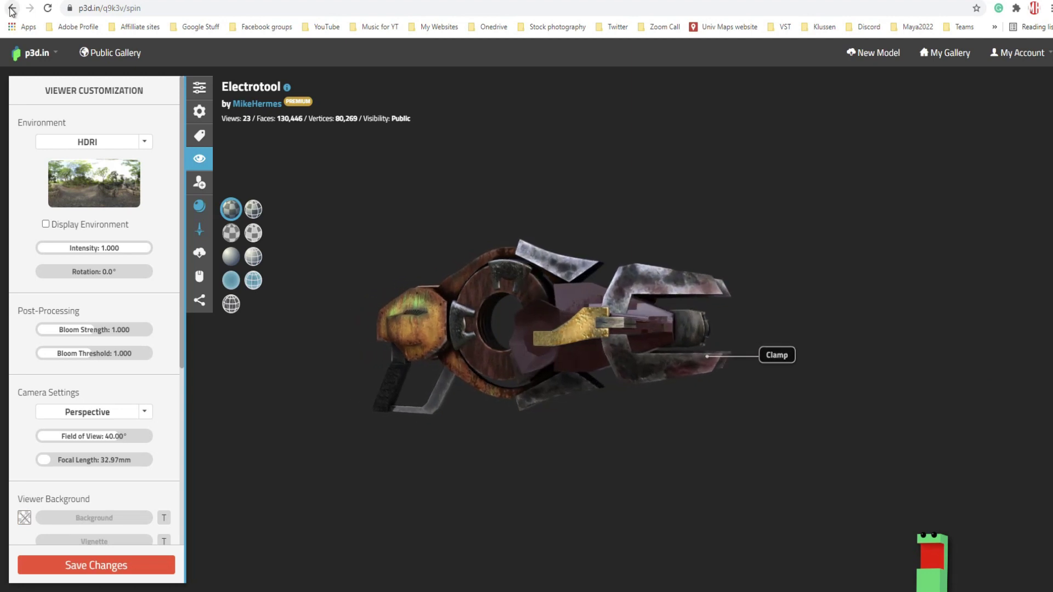
# Open testanimation from My Gallery and view its unnamed animation, set to Play Once at speed 1.000
pyautogui.click(953, 62)
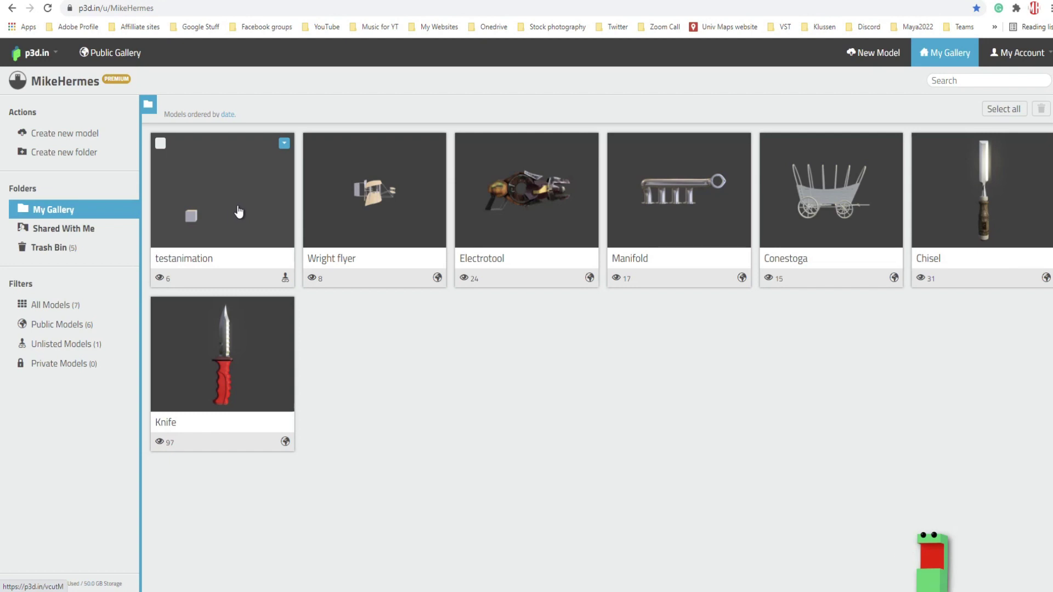
pyautogui.click(238, 211)
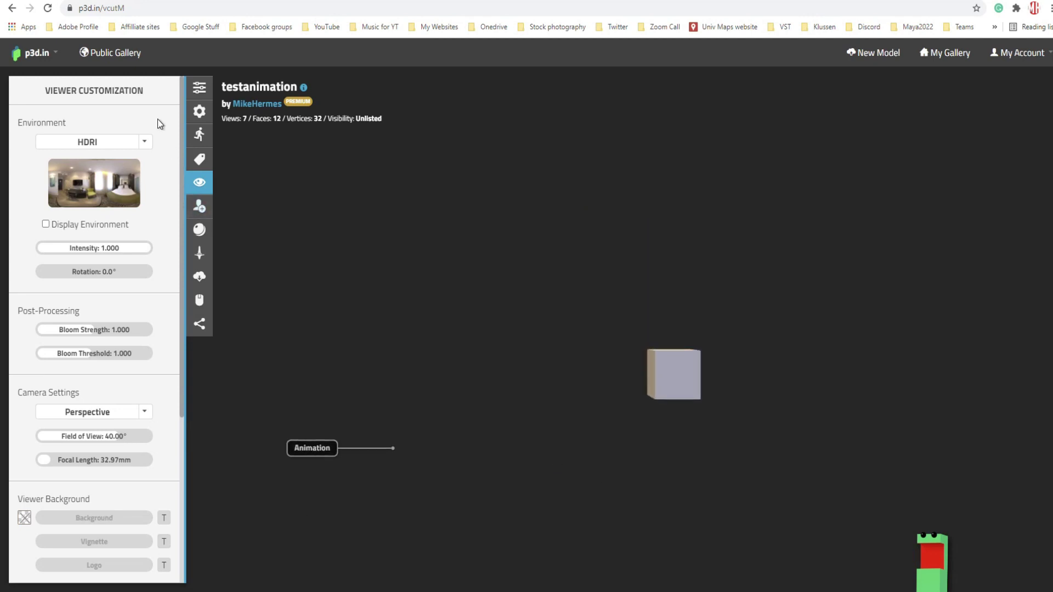
pyautogui.click(196, 137)
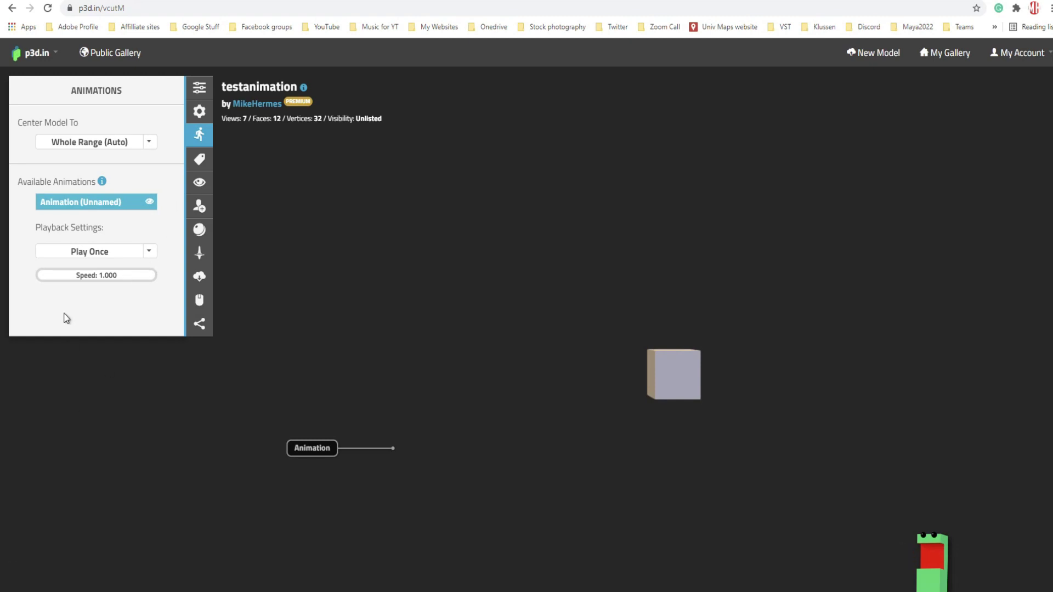
# Review hotspot '0: Animation', whose Focus and Leave Actions both play the unnamed animation, then deselect it
pyautogui.click(199, 162)
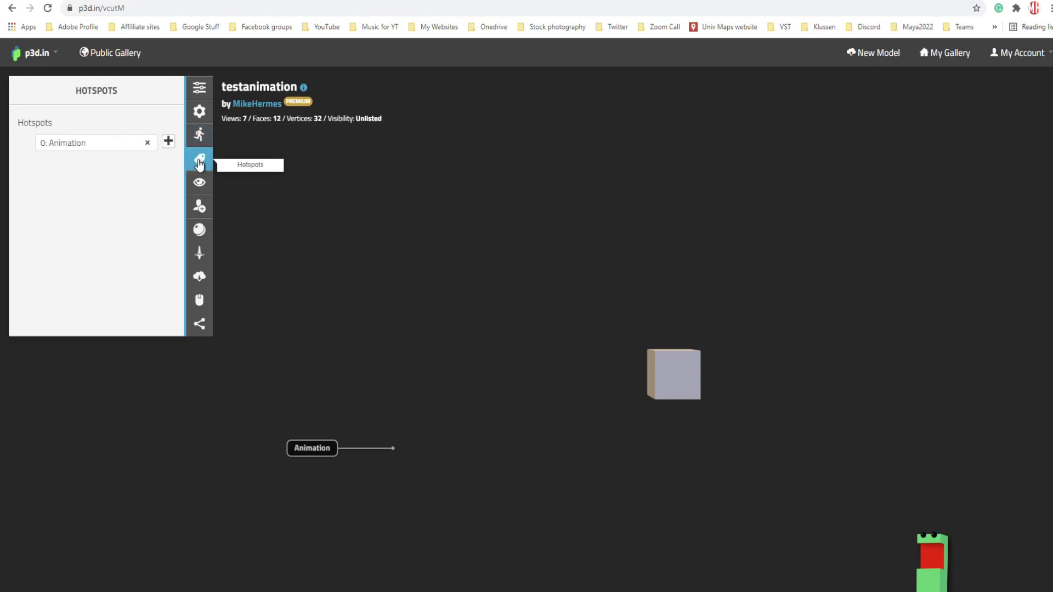
pyautogui.click(137, 146)
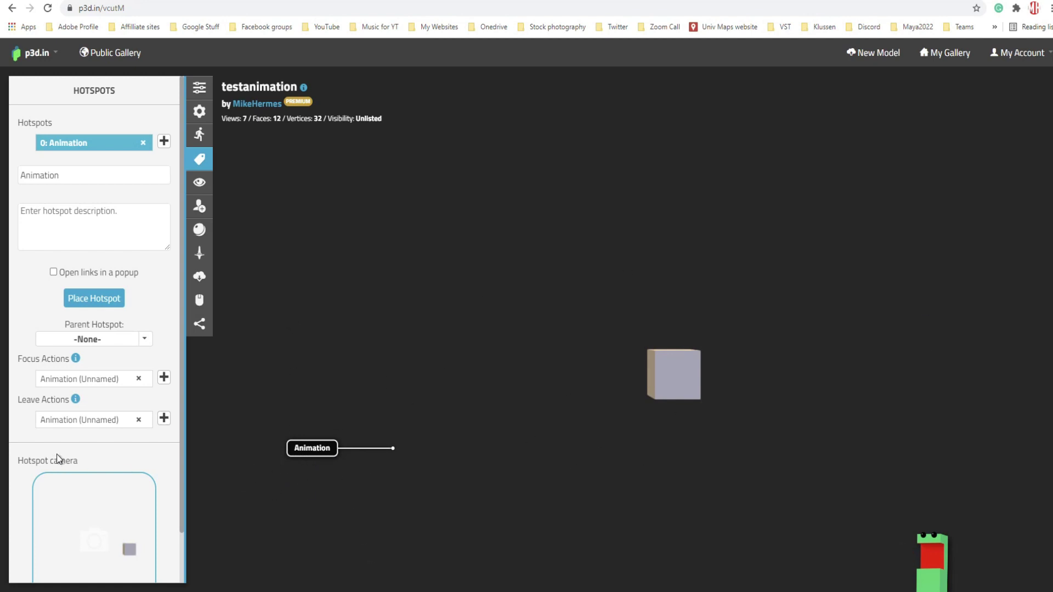
pyautogui.click(538, 497)
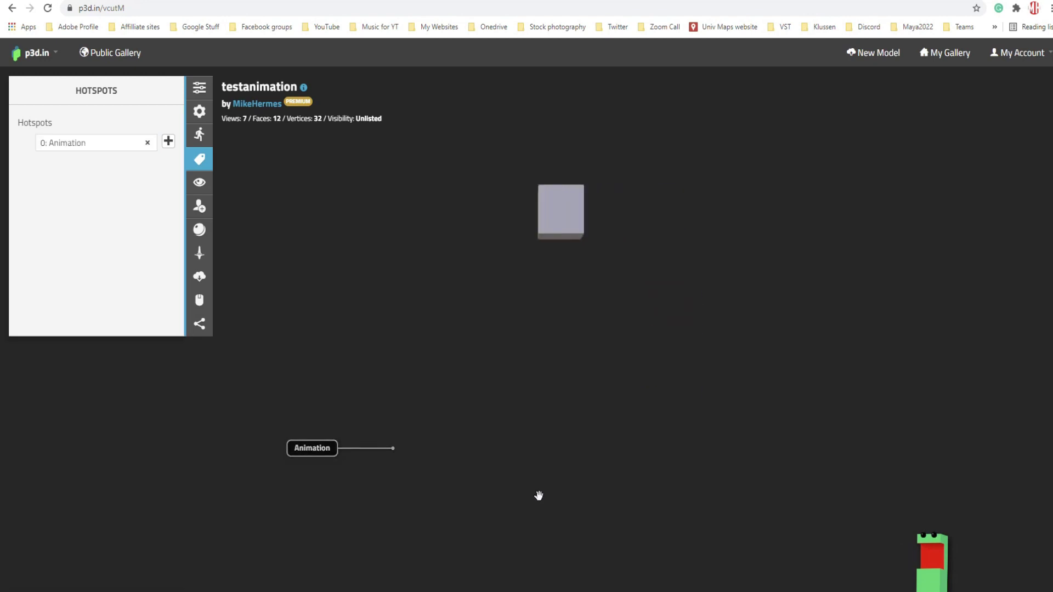